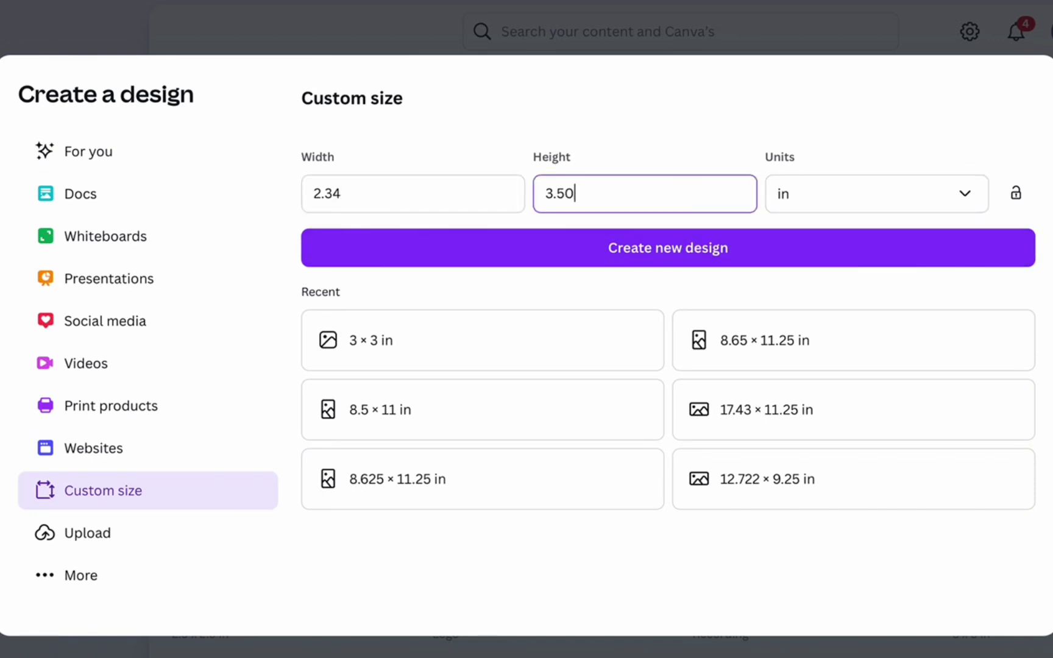
# - Create a custom 2.34 × 3.50 in design and fill its page background with light blue #38b6ff
pyautogui.click(833, 257)
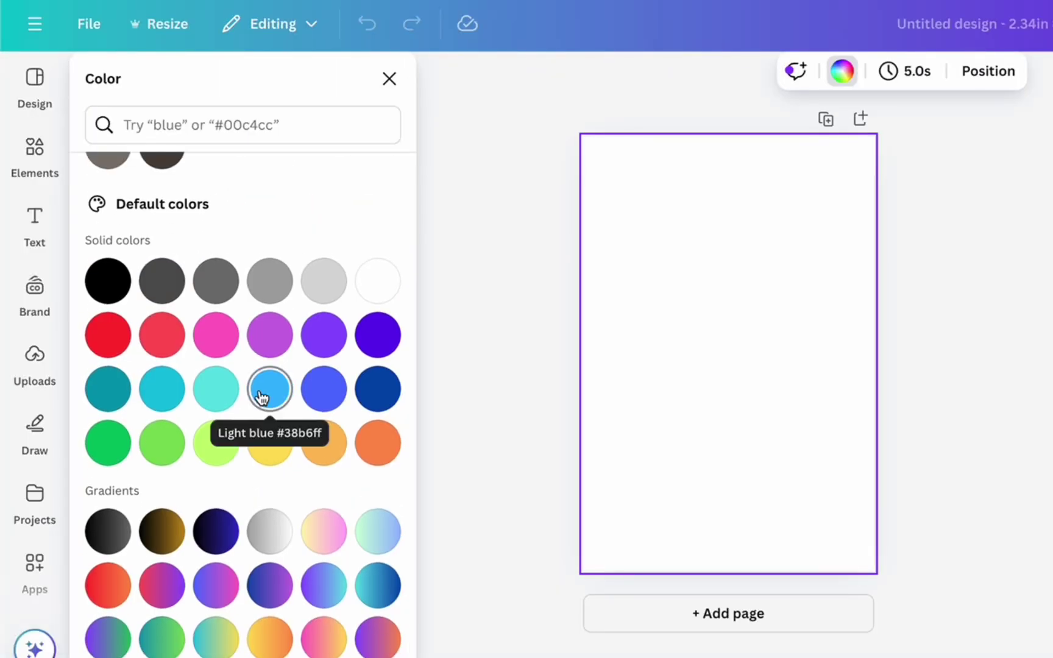
pyautogui.click(262, 397)
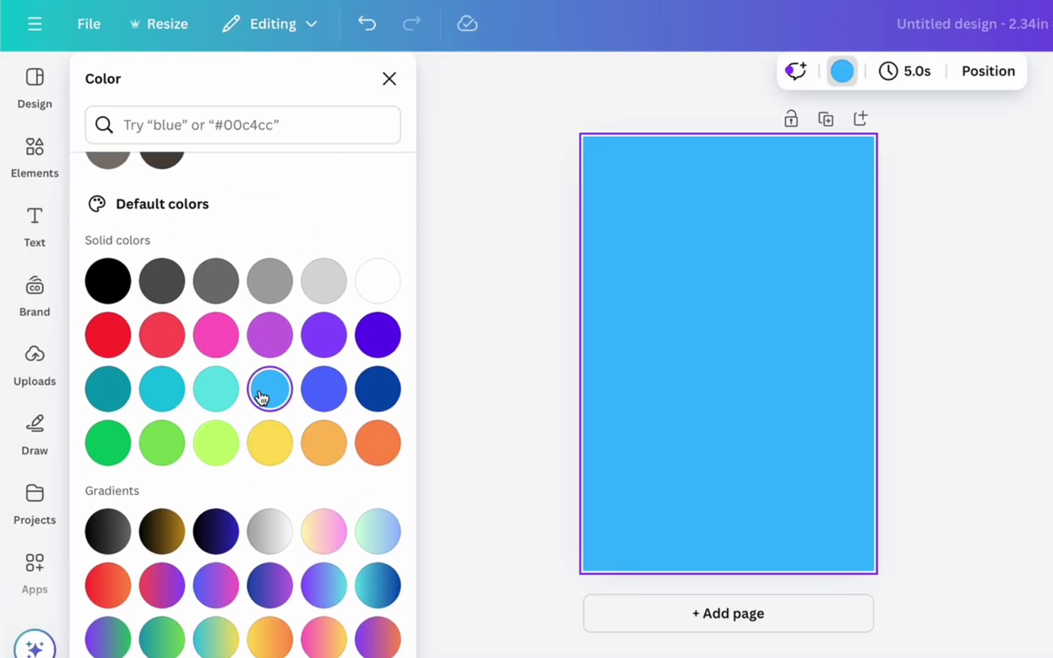
# - Find a "text box" graphic and add the pink rectangle with outline and quotation marks to the upper part of the page
pyautogui.click(34, 152)
pyautogui.write('text box')
pyautogui.press('Return')
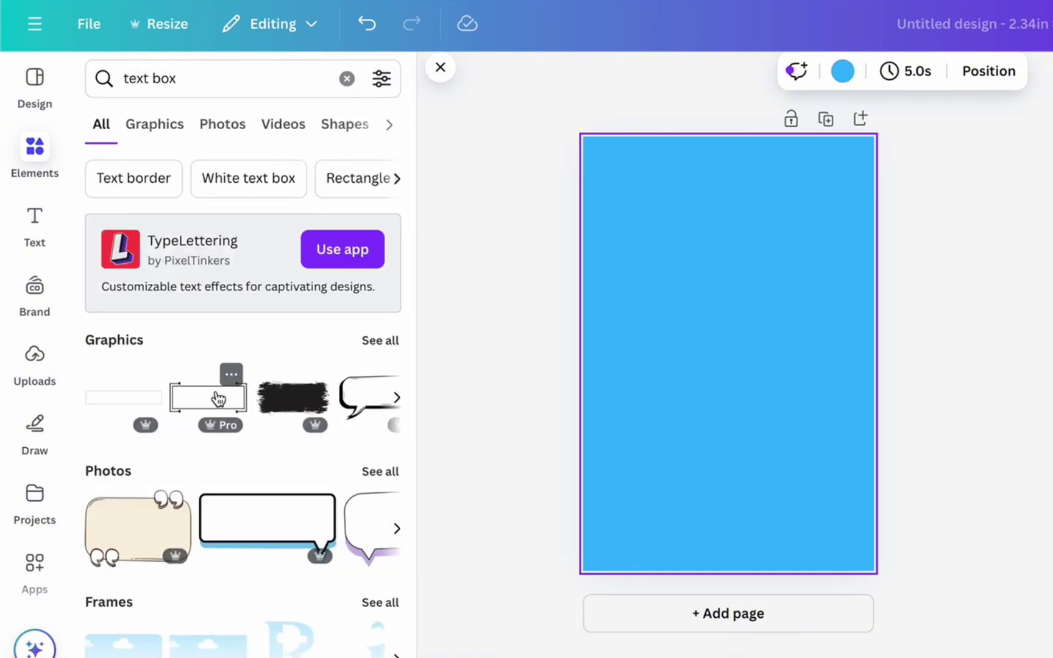
pyautogui.scroll(-5, 212, 506)
pyautogui.scroll(5, 216, 522)
pyautogui.click(381, 340)
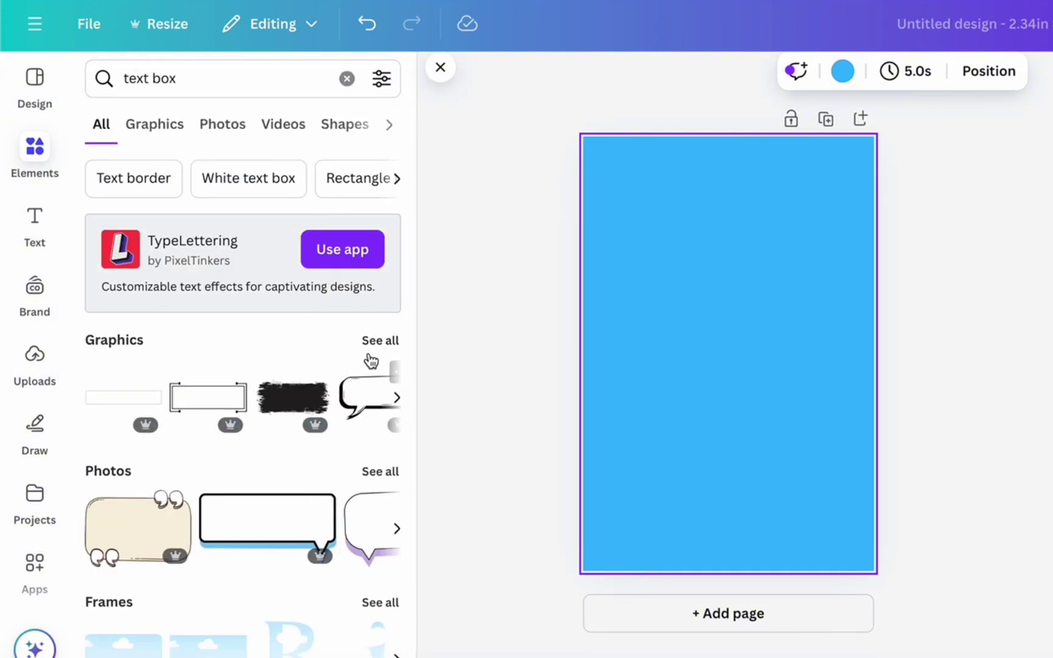
pyautogui.scroll(-10, 284, 505)
pyautogui.scroll(4, 284, 505)
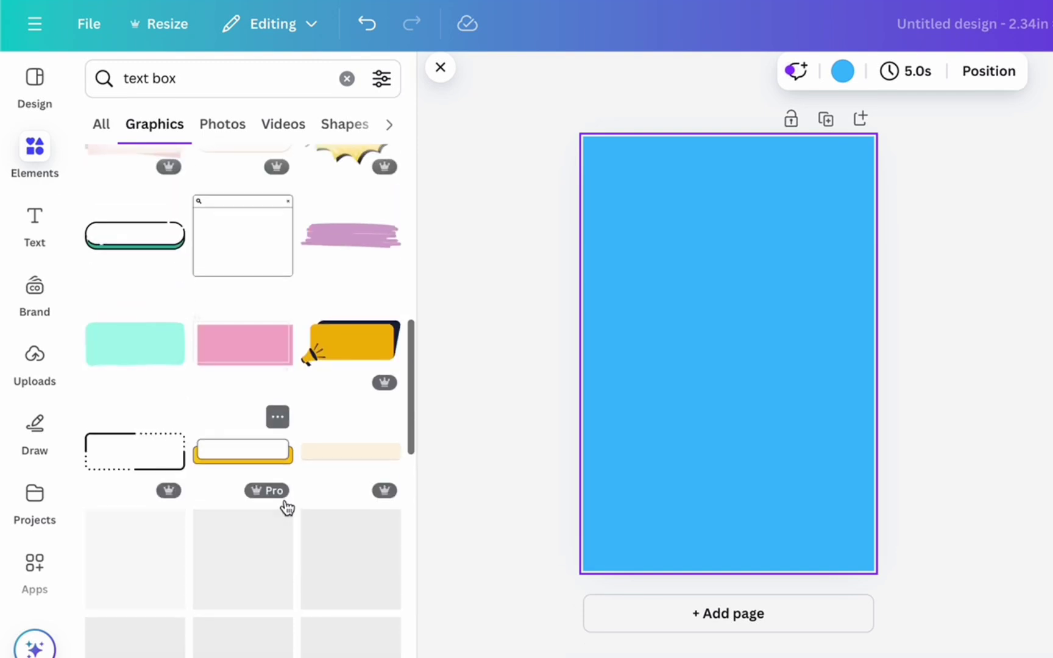
pyautogui.click(244, 469)
pyautogui.moveTo(669, 387); pyautogui.dragTo(581, 439)
pyautogui.moveTo(747, 392); pyautogui.dragTo(800, 240)
# - Recolor the quote box's pink fill with the brighter pink from the default solid colors
pyautogui.click(758, 71)
pyautogui.scroll(-3, 318, 469)
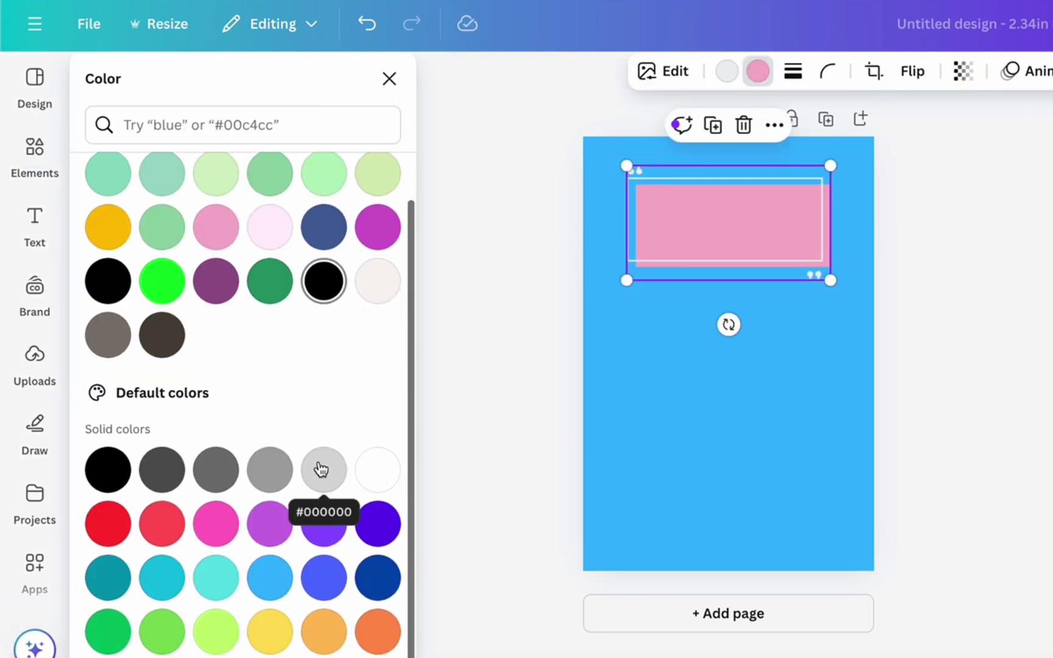
pyautogui.click(218, 531)
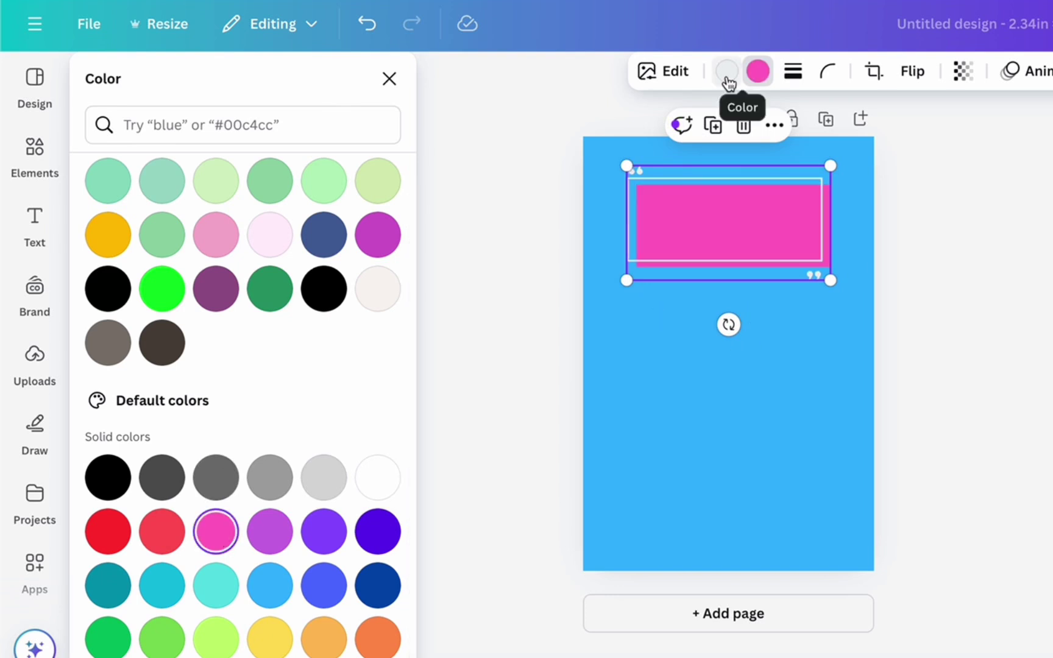
# - Recolor the quote box's outline and quotation marks with the custom yellow #F1F04E
pyautogui.click(270, 640)
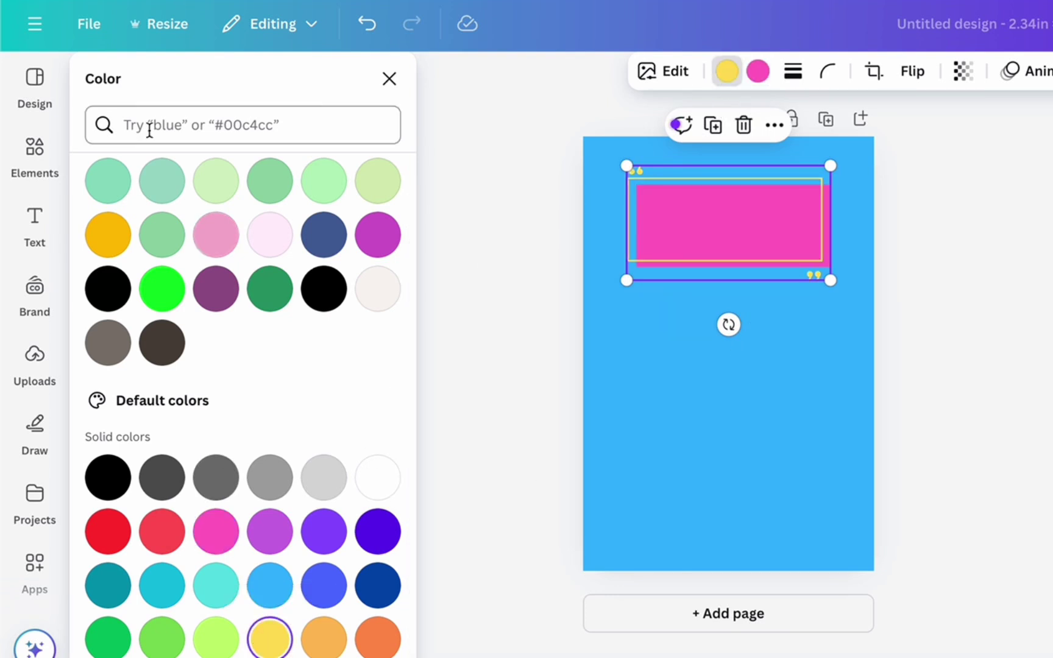
pyautogui.scroll(3, 205, 390)
pyautogui.click(107, 226)
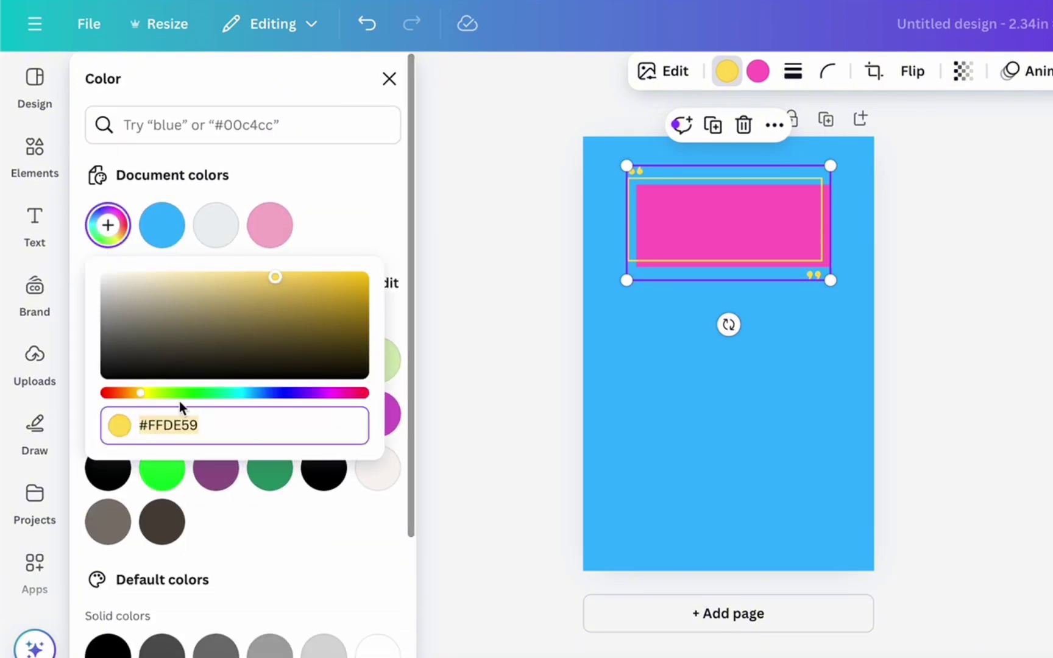
pyautogui.click(149, 392)
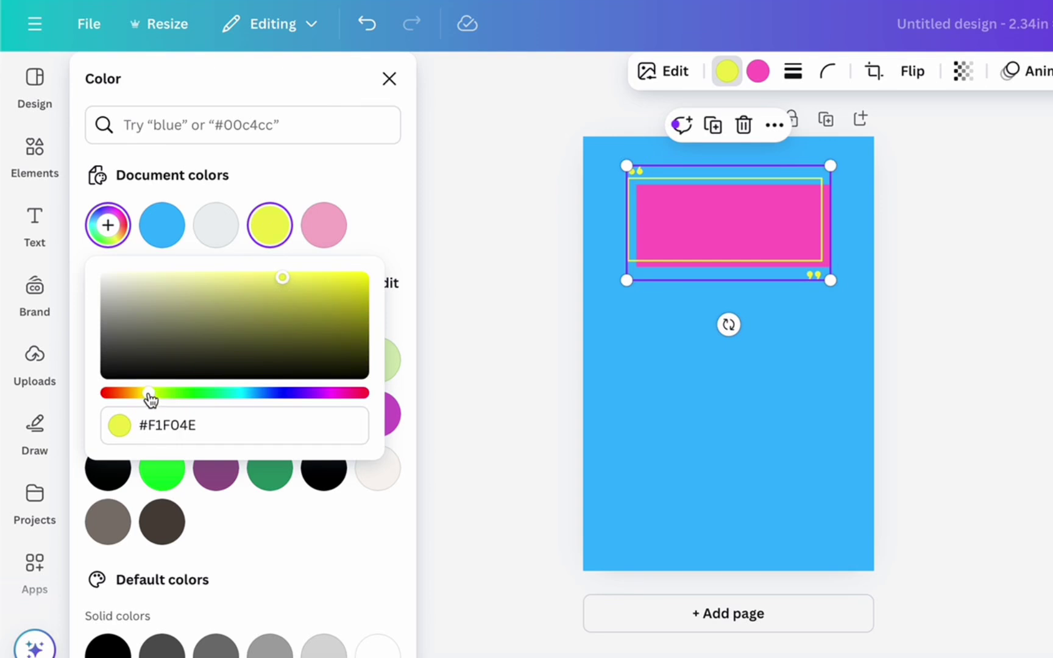
pyautogui.click(494, 358)
pyautogui.click(494, 358)
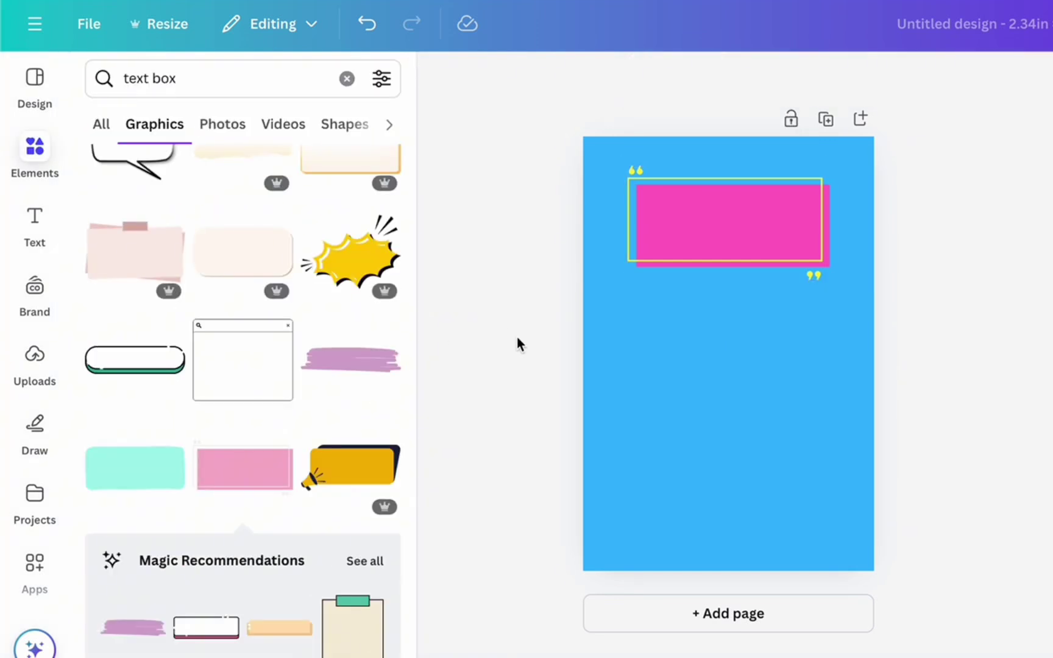
# - Duplicate the quote box and centre the copy below the original, overlapping its lower edge
pyautogui.click(716, 219)
pyautogui.click(712, 122)
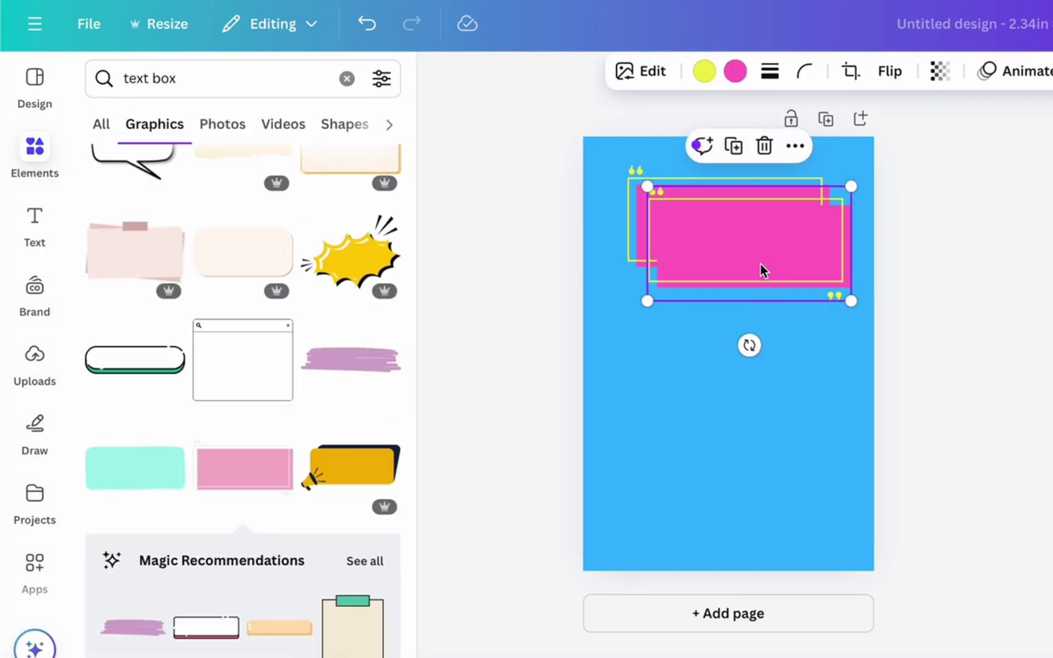
pyautogui.moveTo(757, 247); pyautogui.dragTo(721, 299)
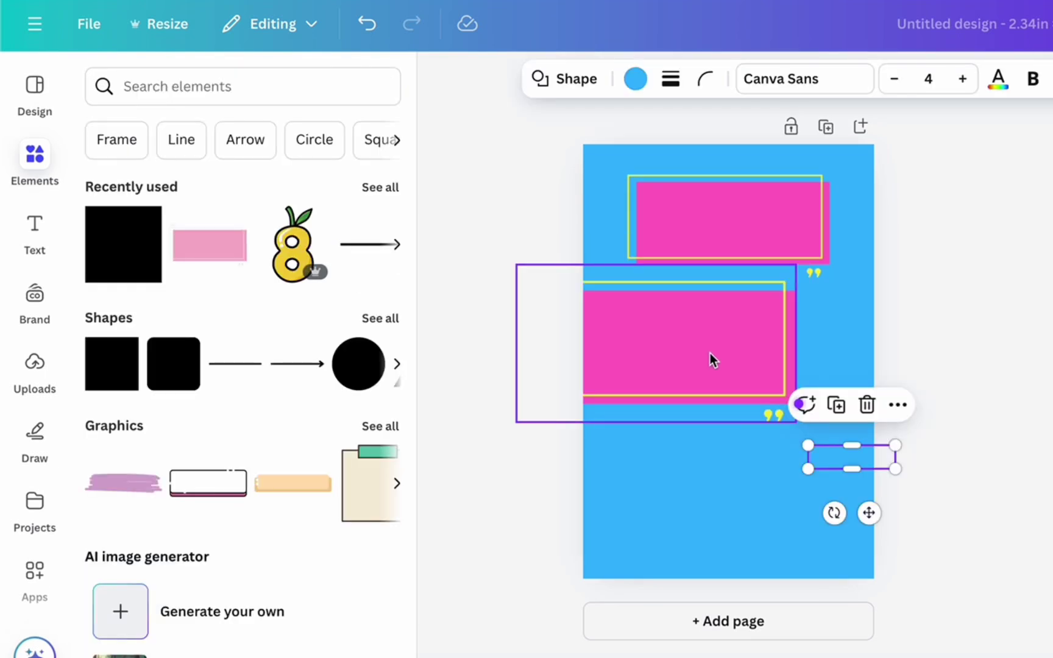
pyautogui.moveTo(710, 357); pyautogui.dragTo(782, 321)
# - Cover the lower box's closing quotation marks with the small blue rectangle and place a duplicate of it at the opening marks
pyautogui.click(957, 430)
pyautogui.moveTo(867, 486); pyautogui.dragTo(844, 396)
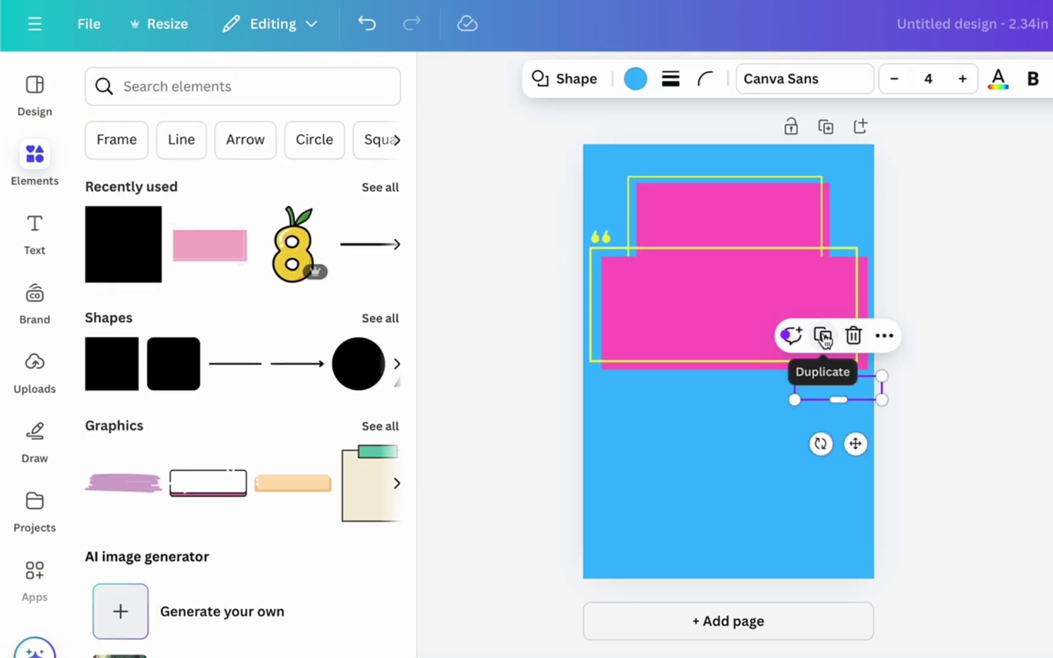
pyautogui.click(823, 339)
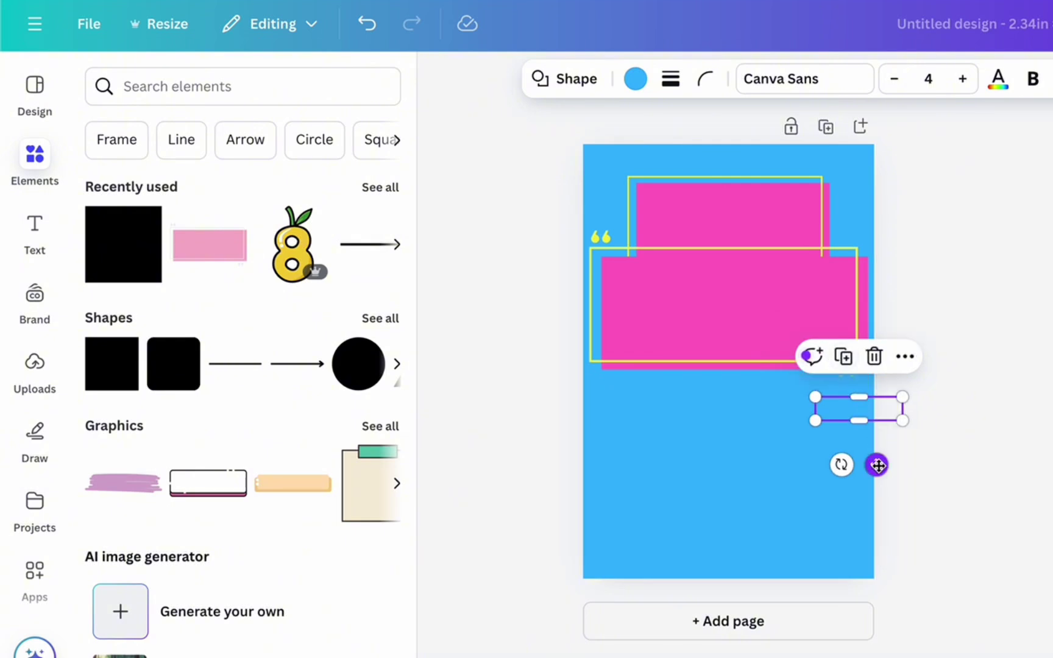
pyautogui.moveTo(877, 465); pyautogui.dragTo(561, 277)
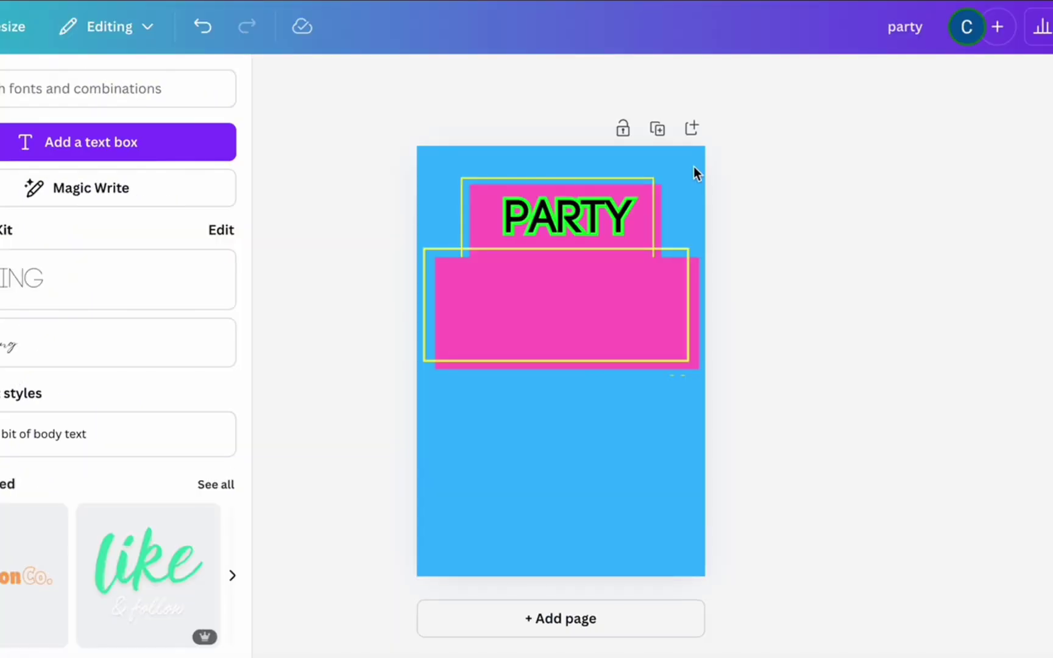
# - Change the page background color to black
pyautogui.click(696, 173)
pyautogui.click(597, 80)
pyautogui.click(160, 473)
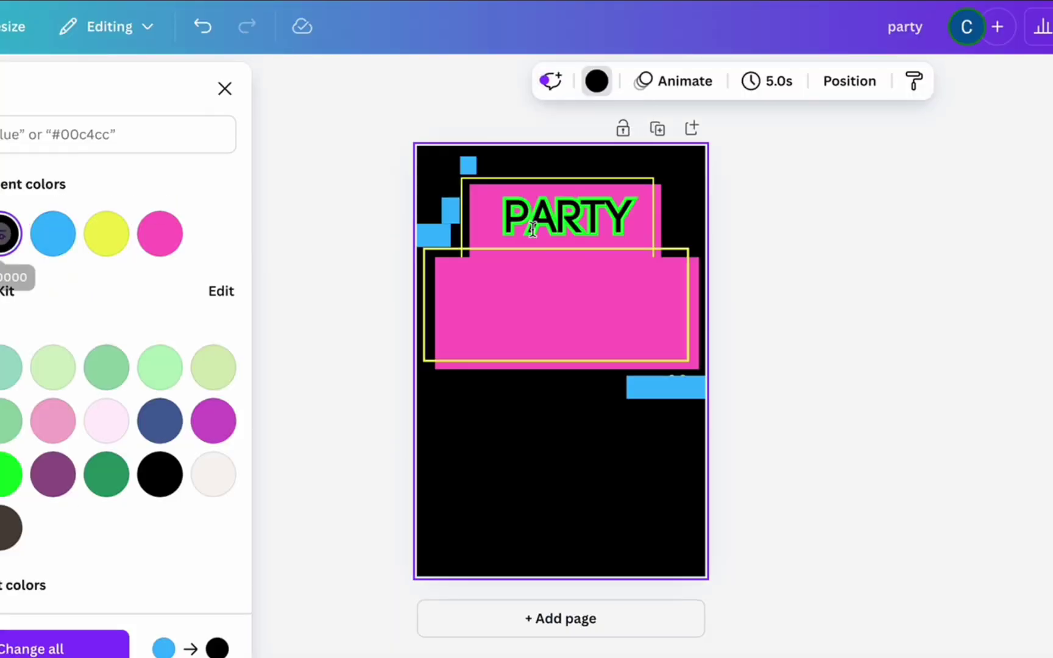
# - Recolor the four blue cover shapes around the quote boxes black #000000
pyautogui.click(450, 210)
pyautogui.click(468, 81)
pyautogui.click(467, 81)
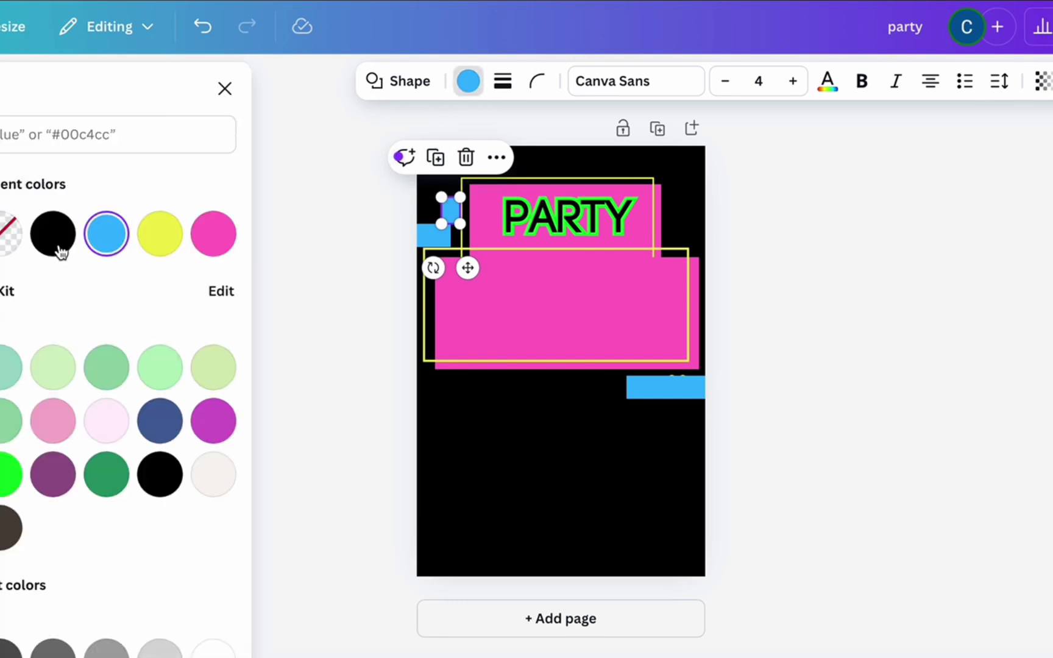
pyautogui.click(55, 236)
pyautogui.click(433, 235)
pyautogui.click(55, 236)
pyautogui.click(470, 153)
pyautogui.click(469, 165)
pyautogui.click(55, 236)
pyautogui.click(670, 390)
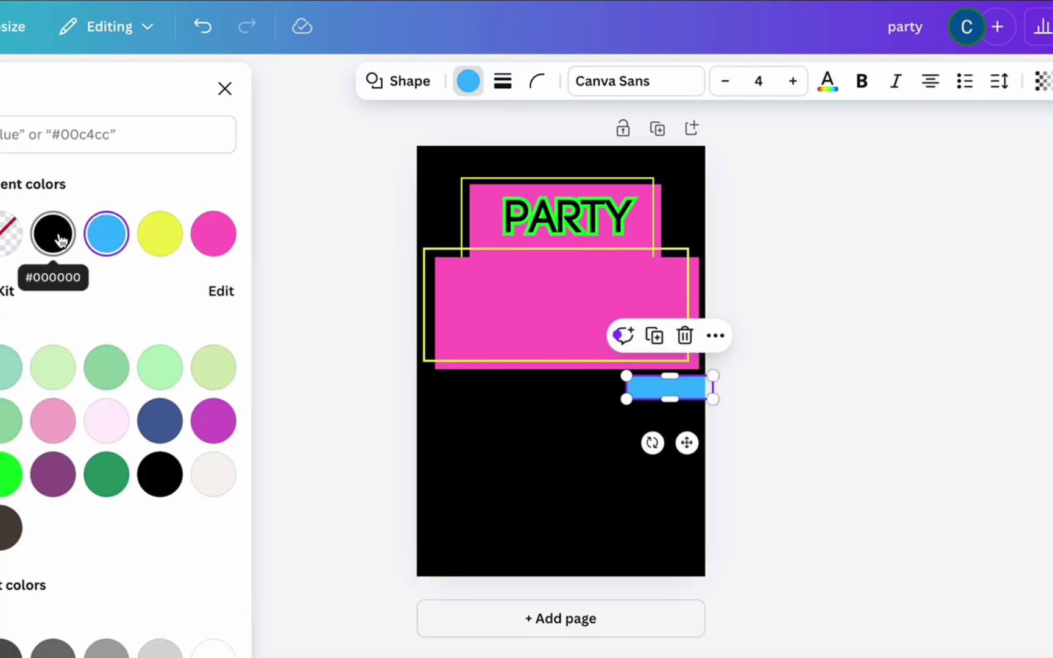
pyautogui.click(57, 237)
# - Shift the black cover shape below the lower box so it hides the remaining quotation marks
pyautogui.click(1016, 415)
pyautogui.click(683, 394)
pyautogui.moveTo(682, 394); pyautogui.dragTo(672, 366)
pyautogui.click(671, 380)
# - Move the PARTY text onto the lower pink box and replace its wording with BATTLE PASS
pyautogui.moveTo(579, 209); pyautogui.dragTo(571, 291)
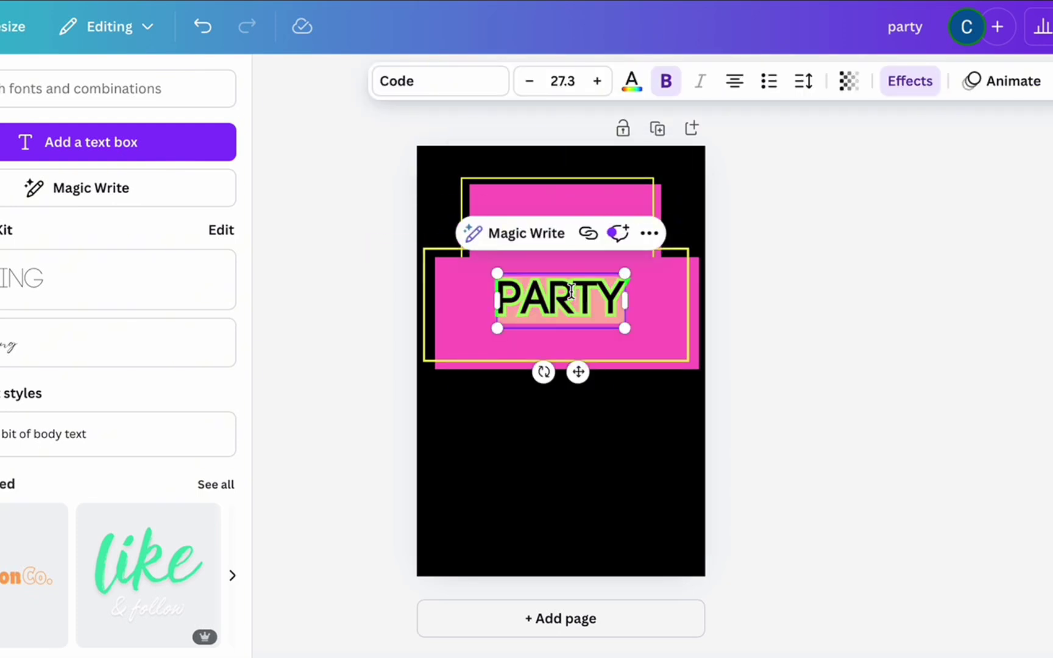
pyautogui.write('BATTLE')
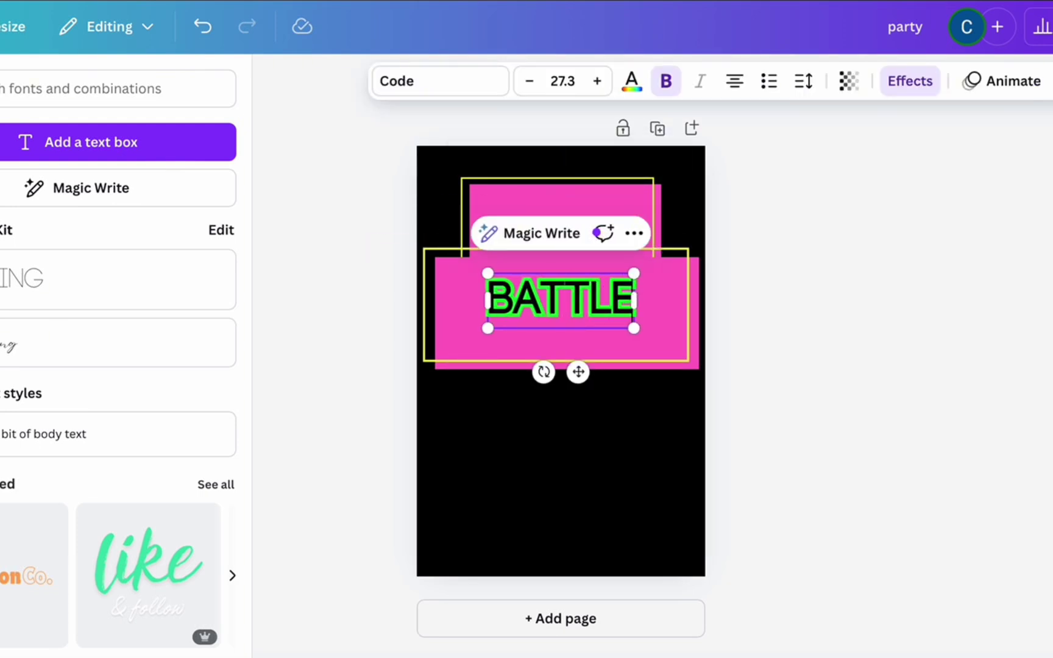
pyautogui.write(' PASS')
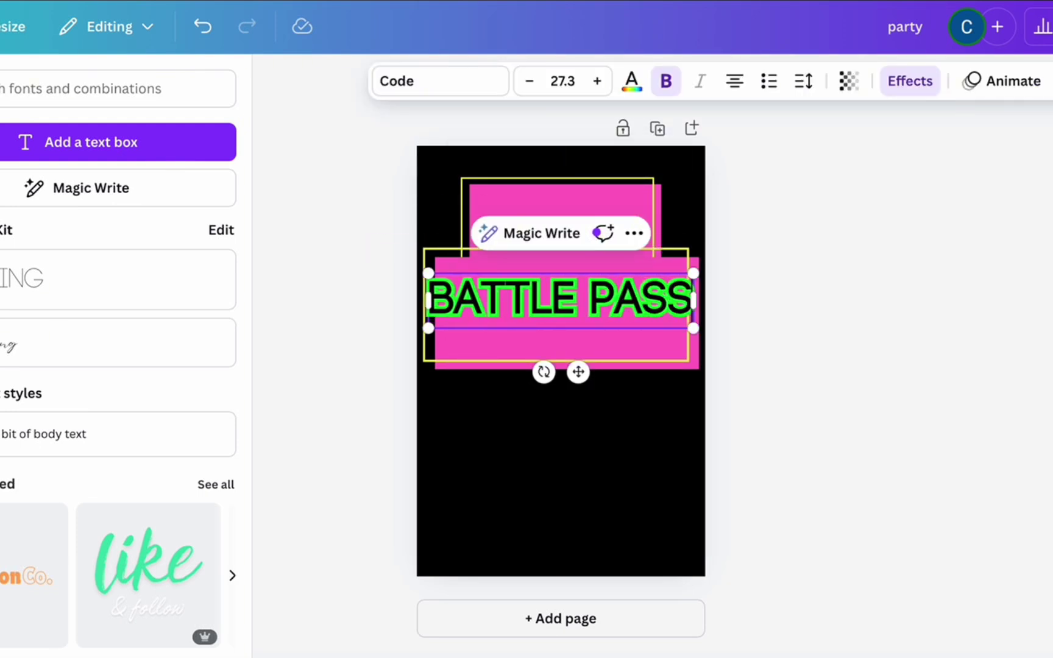
# - Set the BATTLE PASS text in the Horizon font and fit it on two lines centred in the lower pink box
pyautogui.click(374, 91)
pyautogui.click(31, 456)
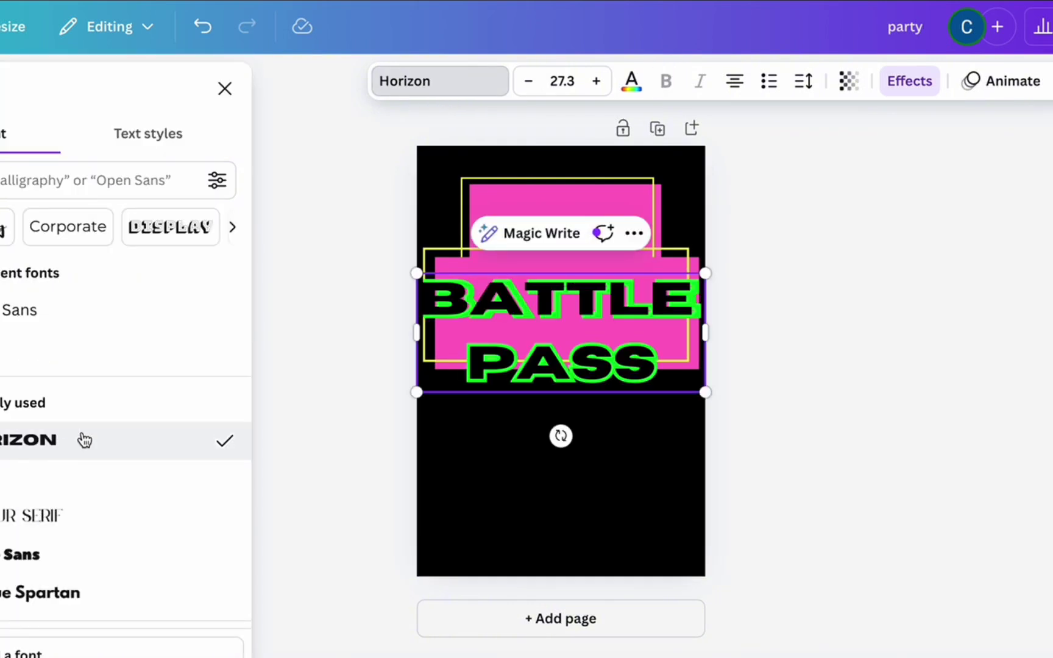
pyautogui.moveTo(705, 329)
pyautogui.mouseDown()
pyautogui.moveTo(846, 332)
pyautogui.moveTo(959, 299)
pyautogui.moveTo(794, 313)
pyautogui.moveTo(665, 301)
pyautogui.moveTo(724, 325)
pyautogui.mouseUp()
pyautogui.click(613, 305)
pyautogui.press('Return')
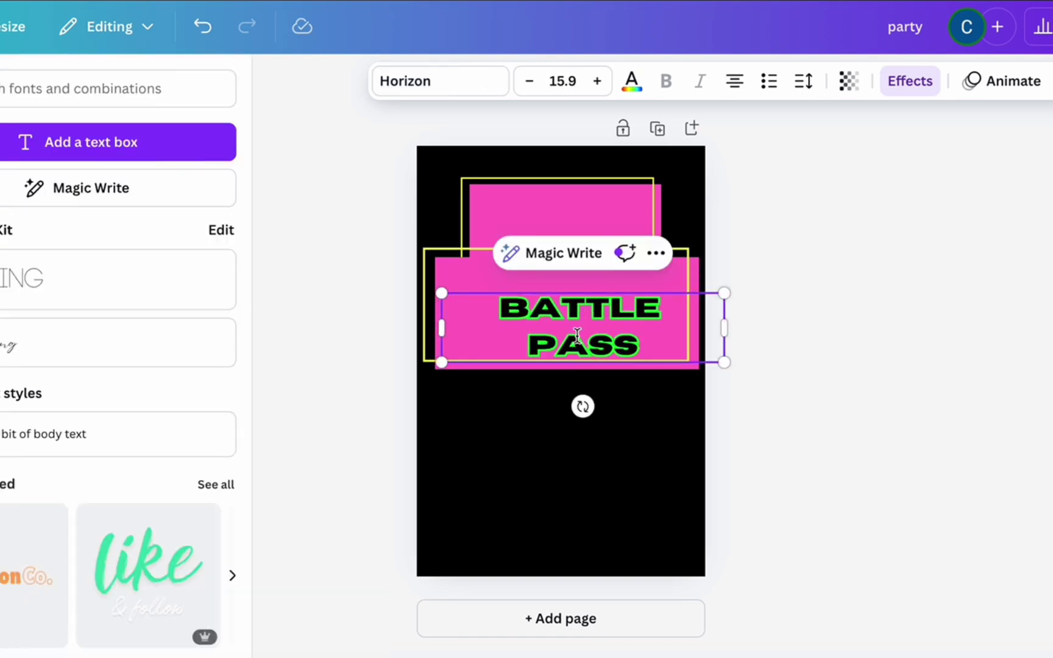
pyautogui.moveTo(727, 363); pyautogui.dragTo(825, 386)
pyautogui.moveTo(682, 368); pyautogui.dragTo(617, 334)
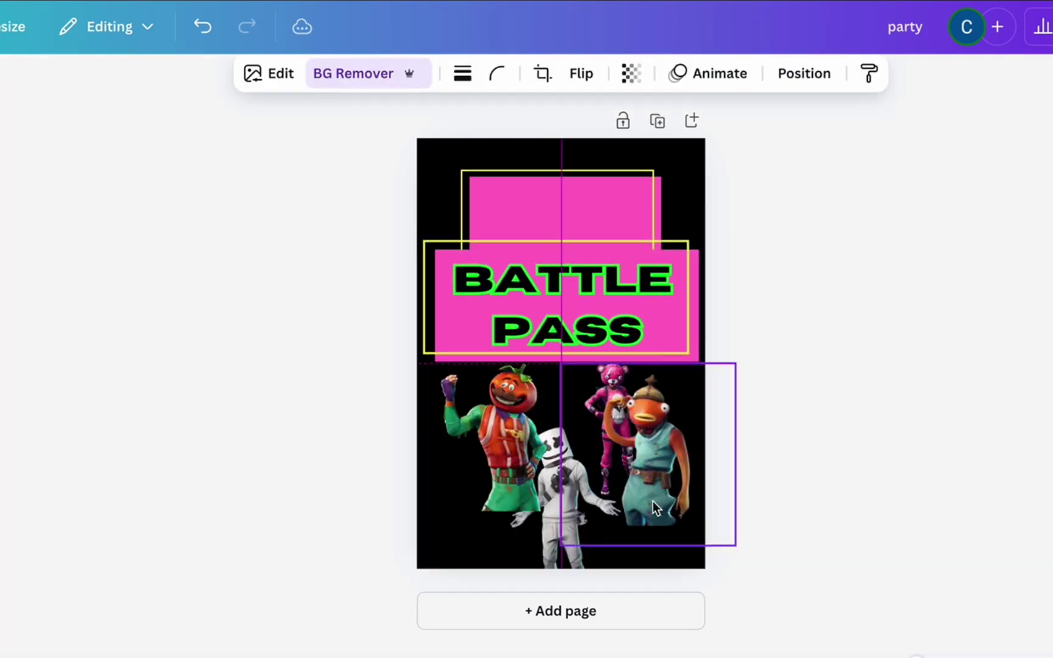
# - Line up the four Fortnite characters in a row along the page's lower edge, adjusting the fish character's size
pyautogui.click(572, 461)
pyautogui.moveTo(572, 461); pyautogui.dragTo(557, 556)
pyautogui.moveTo(529, 429); pyautogui.dragTo(503, 402)
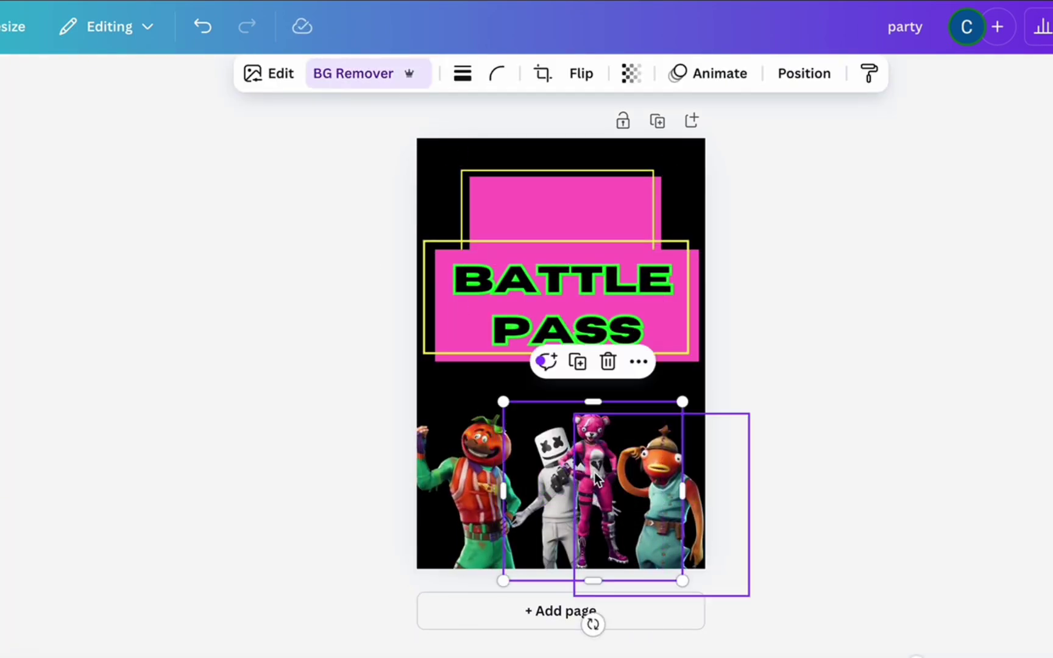
pyautogui.moveTo(572, 487)
pyautogui.mouseDown()
pyautogui.moveTo(590, 493)
pyautogui.moveTo(580, 494)
pyautogui.mouseUp()
pyautogui.moveTo(705, 507); pyautogui.dragTo(704, 493)
pyautogui.moveTo(749, 582); pyautogui.dragTo(766, 600)
pyautogui.moveTo(695, 502); pyautogui.dragTo(695, 500)
pyautogui.moveTo(602, 481); pyautogui.dragTo(607, 485)
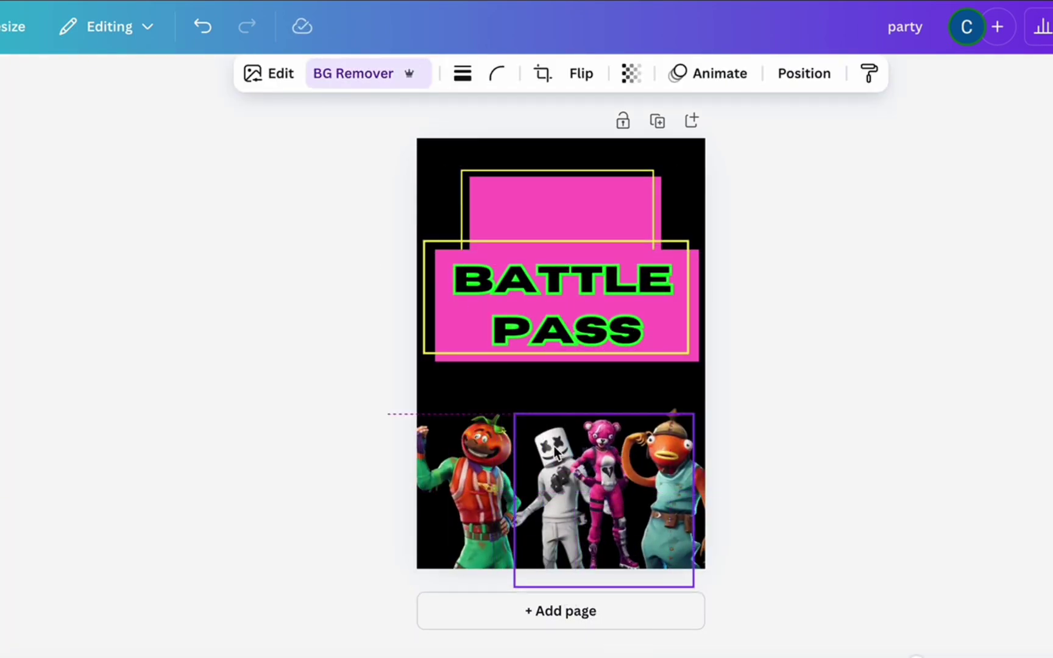
# - Reorder the characters with the pink bear and fish on the page's left side and the tomato on the right
pyautogui.moveTo(484, 485); pyautogui.dragTo(657, 433)
pyautogui.moveTo(603, 481); pyautogui.dragTo(475, 472)
pyautogui.moveTo(387, 403); pyautogui.dragTo(363, 379)
pyautogui.moveTo(685, 469); pyautogui.dragTo(524, 458)
pyautogui.moveTo(419, 585); pyautogui.dragTo(407, 597)
pyautogui.moveTo(659, 456); pyautogui.dragTo(685, 494)
pyautogui.moveTo(584, 558); pyautogui.dragTo(565, 577)
pyautogui.moveTo(676, 487); pyautogui.dragTo(734, 476)
# - Resize the white-helmeted character and position it beside the fish character
pyautogui.click(633, 323)
pyautogui.moveTo(576, 487)
pyautogui.mouseDown()
pyautogui.moveTo(592, 429)
pyautogui.moveTo(565, 480)
pyautogui.mouseUp()
pyautogui.moveTo(694, 579)
pyautogui.click(980, 540)
pyautogui.moveTo(490, 554); pyautogui.dragTo(448, 595)
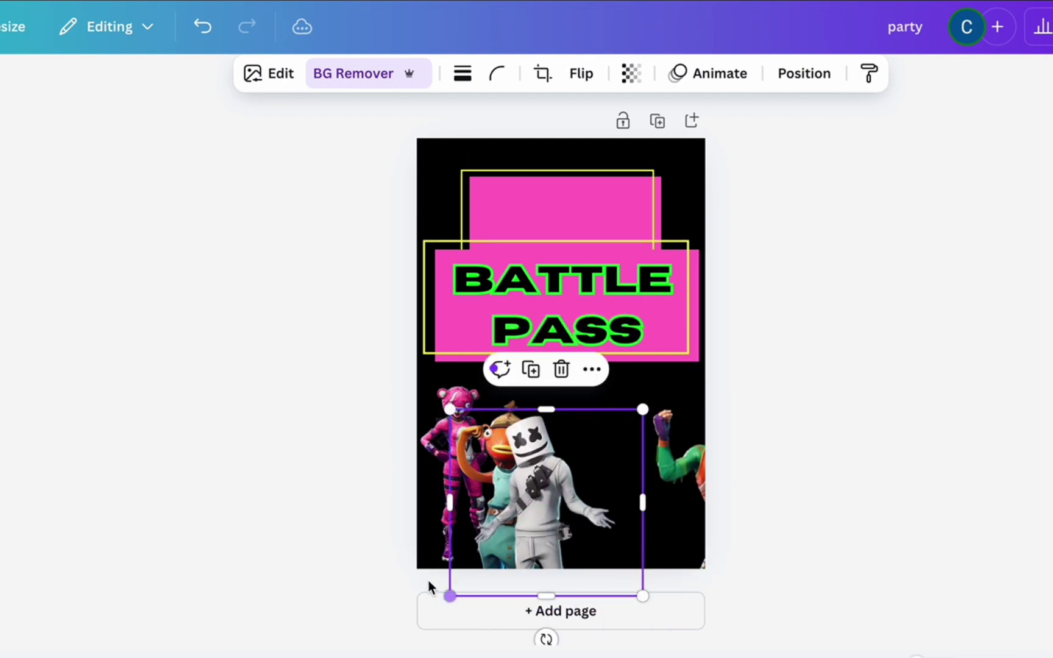
pyautogui.moveTo(543, 497); pyautogui.dragTo(589, 468)
pyautogui.moveTo(496, 381); pyautogui.dragTo(512, 396)
pyautogui.moveTo(582, 463); pyautogui.dragTo(564, 436)
# - Move the tomato character back inside the page's right edge and refit the pink bear at the left edge
pyautogui.click(626, 331)
pyautogui.click(974, 547)
pyautogui.moveTo(687, 466); pyautogui.dragTo(623, 465)
pyautogui.moveTo(620, 457); pyautogui.dragTo(626, 493)
pyautogui.moveTo(459, 389); pyautogui.dragTo(494, 393)
pyautogui.moveTo(439, 439); pyautogui.dragTo(439, 454)
pyautogui.moveTo(360, 585); pyautogui.dragTo(323, 618)
pyautogui.moveTo(434, 488); pyautogui.dragTo(447, 481)
# - Fine-tune the characters' spacing and the tomato's size so all four fill the page's lower edge side by side
pyautogui.moveTo(602, 537); pyautogui.dragTo(566, 531)
pyautogui.click(630, 573)
pyautogui.moveTo(630, 573); pyautogui.dragTo(635, 573)
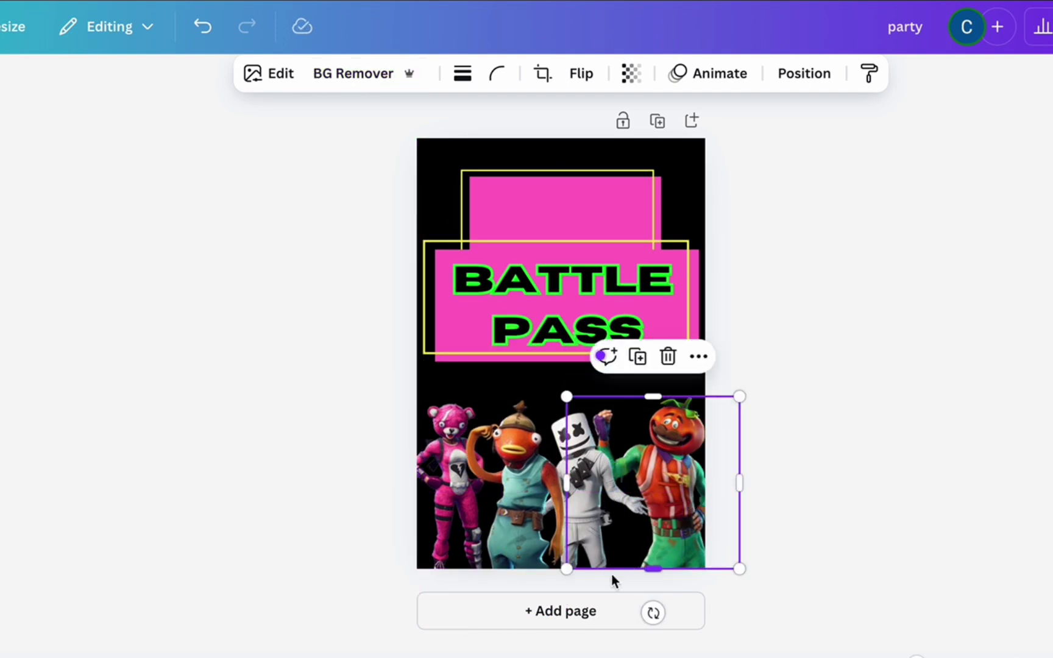
pyautogui.moveTo(529, 418); pyautogui.dragTo(491, 418)
pyautogui.click(582, 448)
pyautogui.moveTo(674, 409); pyautogui.dragTo(692, 393)
pyautogui.click(463, 488)
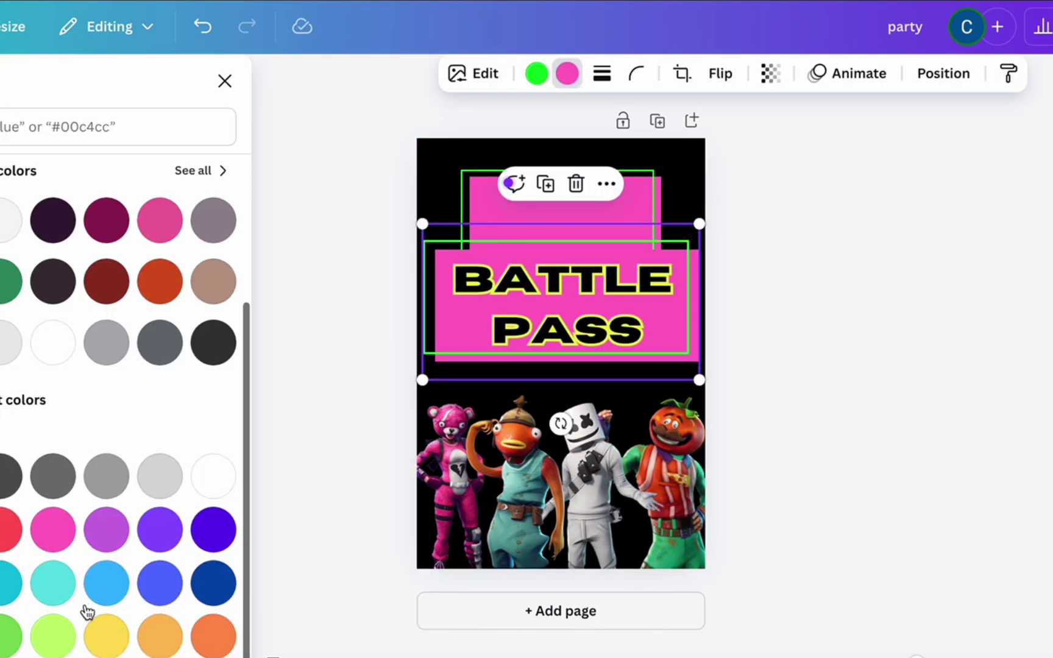
# - Recolor the fill of the box behind BATTLE PASS light blue
pyautogui.click(104, 584)
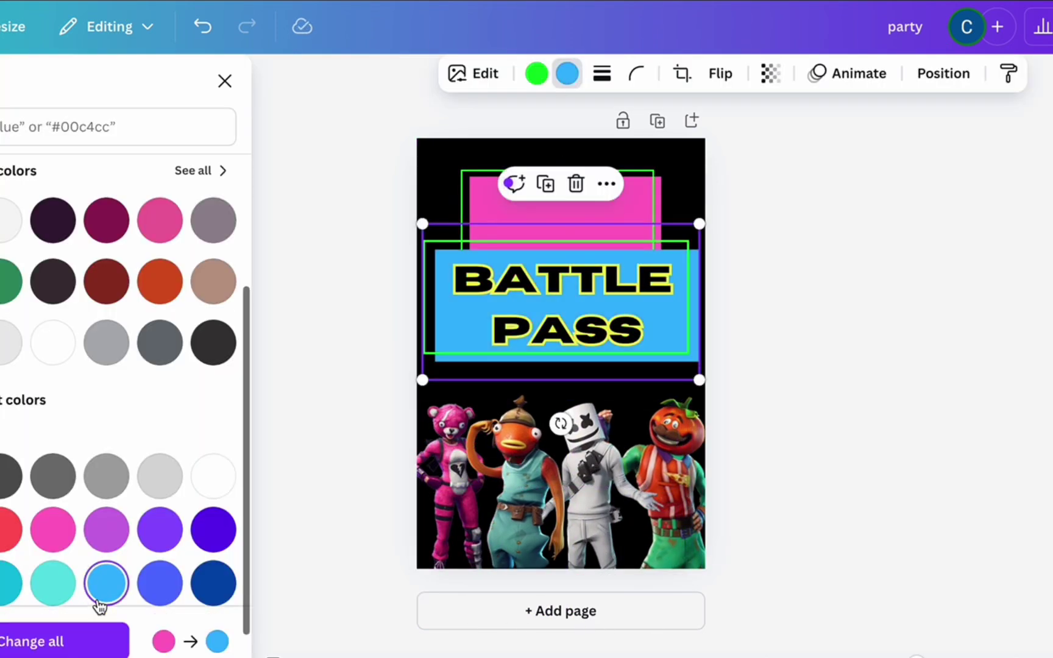
pyautogui.click(382, 416)
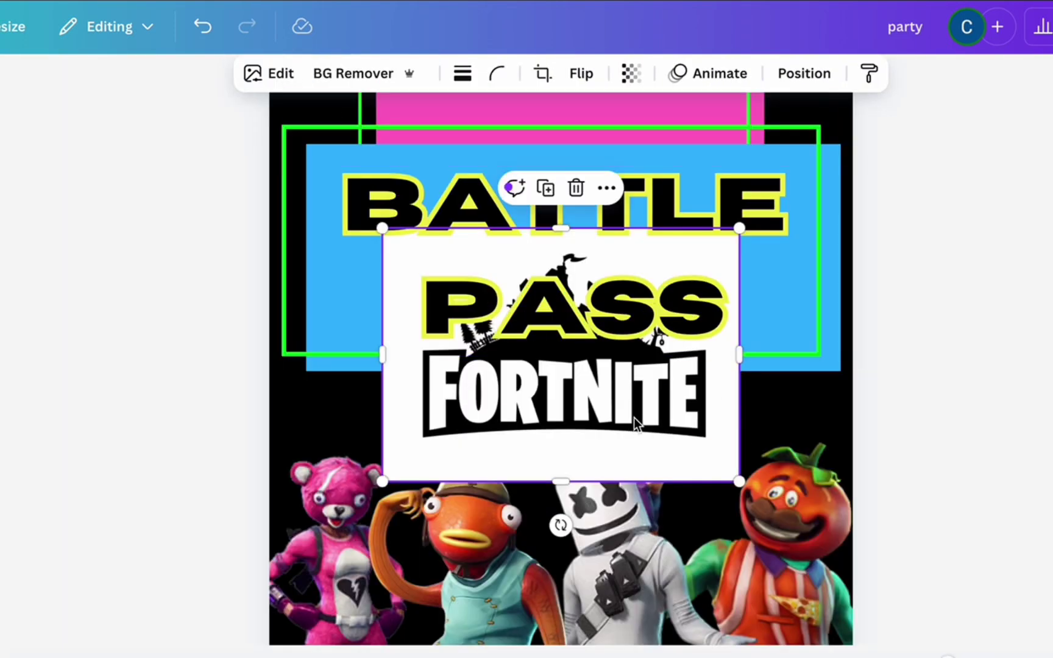
# - Remove the Fortnite logo's background, enlarge the logo to about 1.9 × 1.3 in and place it over the upper pink box
pyautogui.click(365, 74)
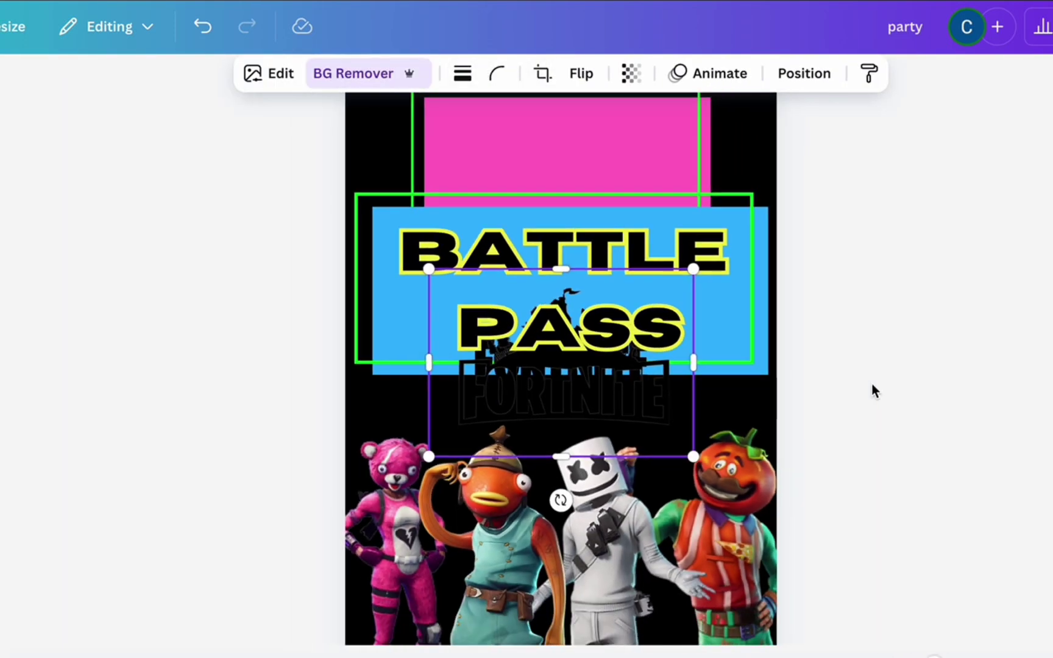
pyautogui.moveTo(607, 403); pyautogui.dragTo(588, 185)
pyautogui.scroll(-3, 729, 316)
pyautogui.hotkey('ctrl', '+')
pyautogui.moveTo(687, 274); pyautogui.dragTo(792, 284)
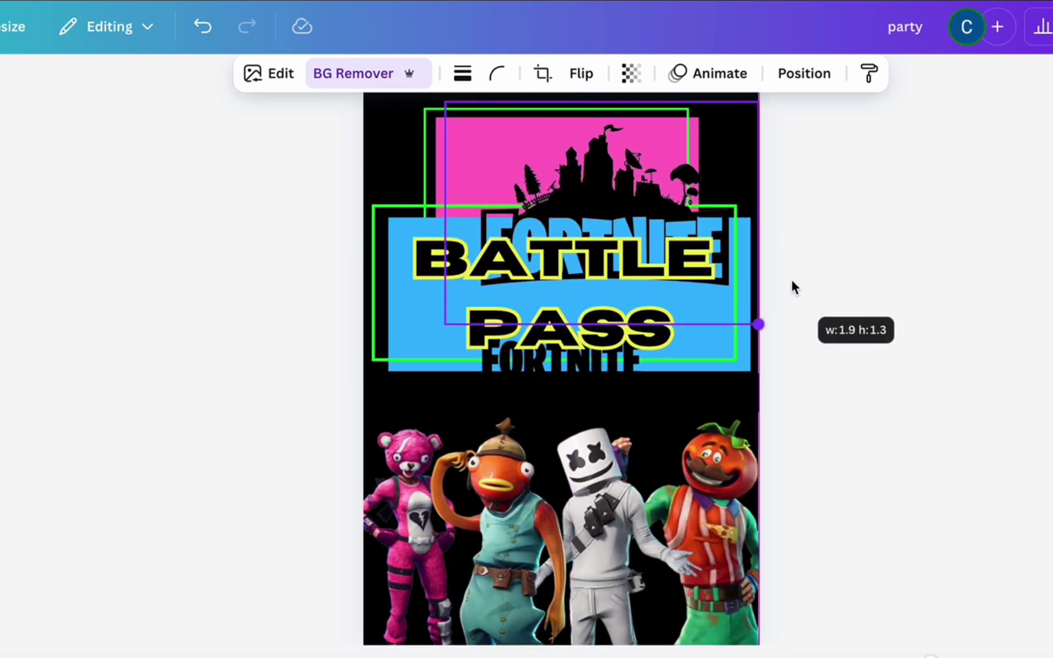
pyautogui.moveTo(615, 196)
pyautogui.mouseDown()
pyautogui.moveTo(582, 163)
pyautogui.moveTo(591, 170)
pyautogui.mouseUp()
# - Replace the BATTLE PASS title text with "ALL ACCESS BATTLE PASS"
pyautogui.doubleClick(654, 346)
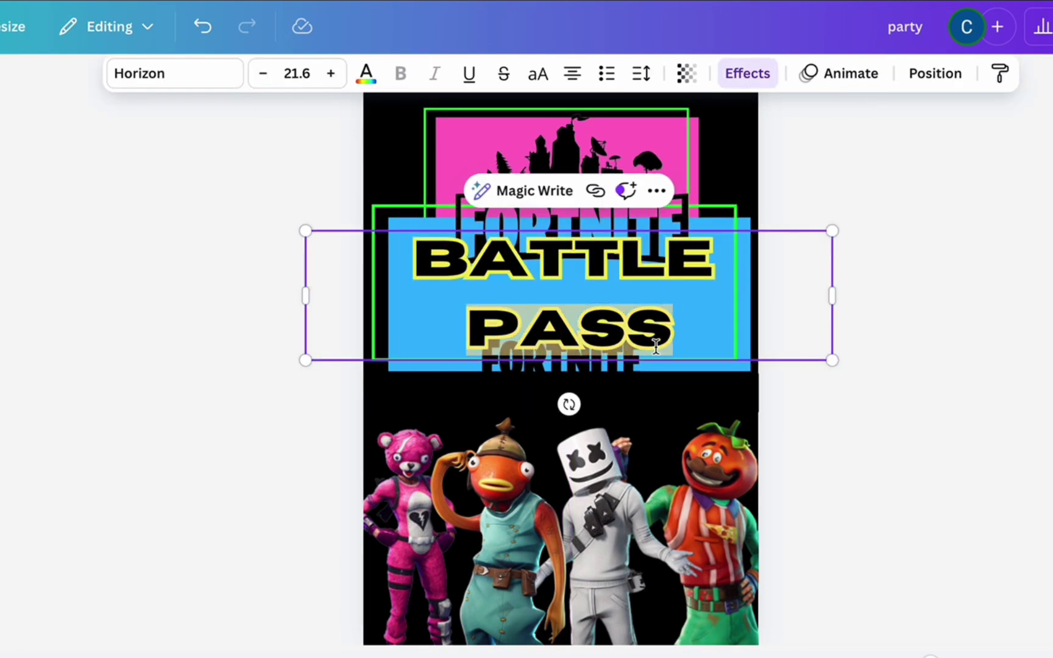
pyautogui.press('BackSpace')
pyautogui.press('BackSpace')
pyautogui.press('BackSpace')
pyautogui.press('BackSpace')
pyautogui.press('BackSpace')
pyautogui.press('BackSpace')
pyautogui.press('BackSpace')
pyautogui.press('BackSpace')
pyautogui.write('ALL ACCESS BATTLE PASS')
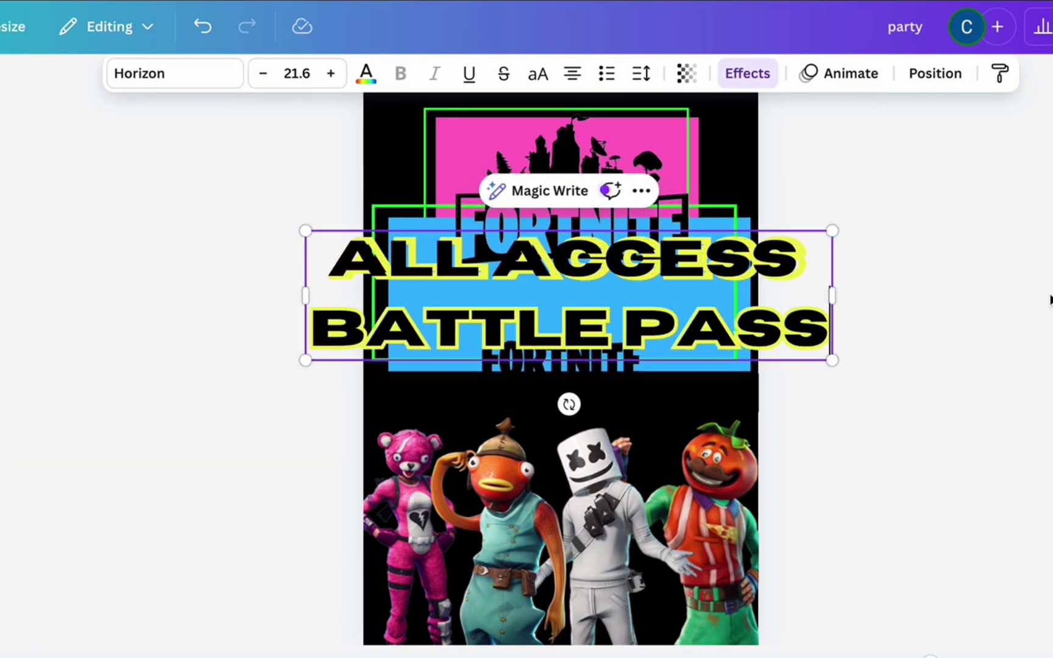
# - Recolor the whole ALL ACCESS BATTLE PASS text white
pyautogui.click(747, 73)
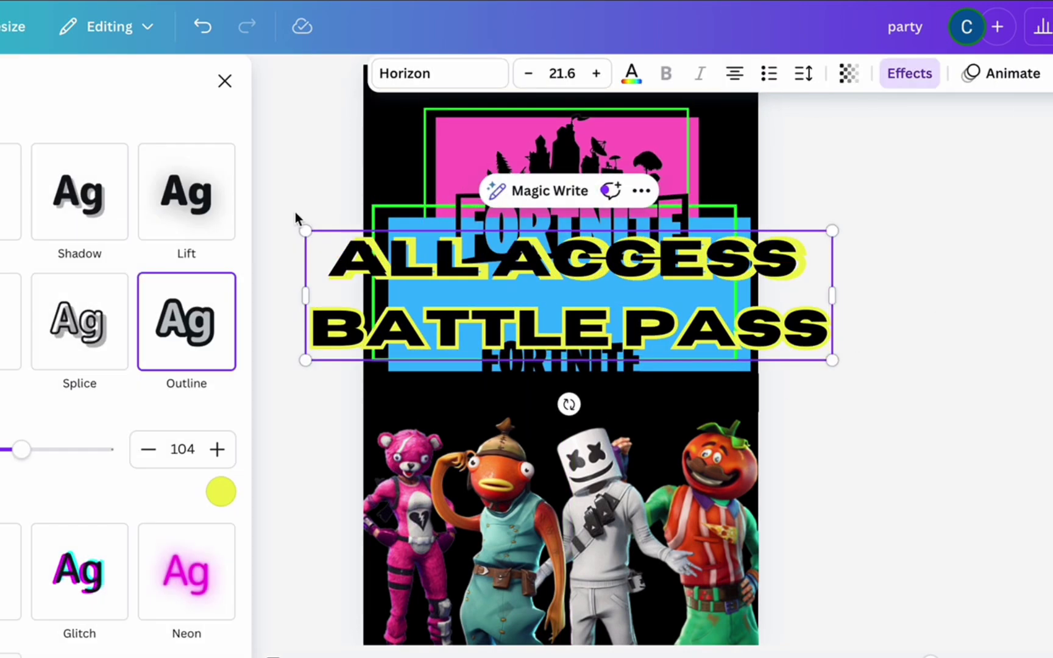
pyautogui.click(631, 73)
pyautogui.scroll(-7, 69, 329)
pyautogui.click(213, 476)
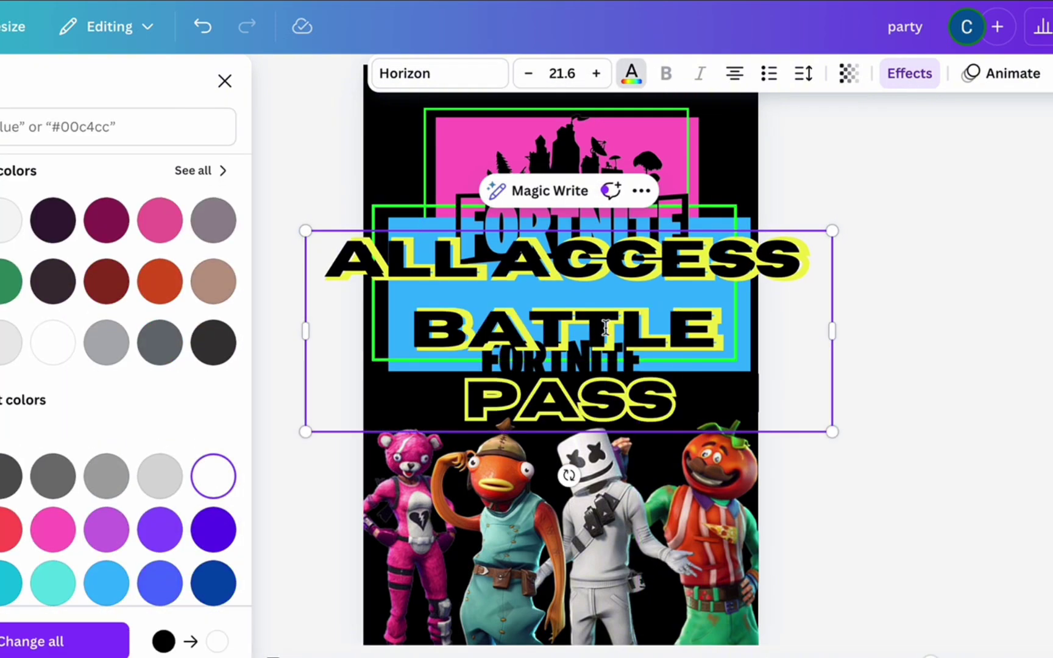
pyautogui.doubleClick(605, 262)
pyautogui.click(605, 262)
pyautogui.hotkey('ctrl', 'a')
pyautogui.click(213, 475)
# - Thin the title's outline to 29 and fit the text on a single line at font size 5.6
pyautogui.click(909, 73)
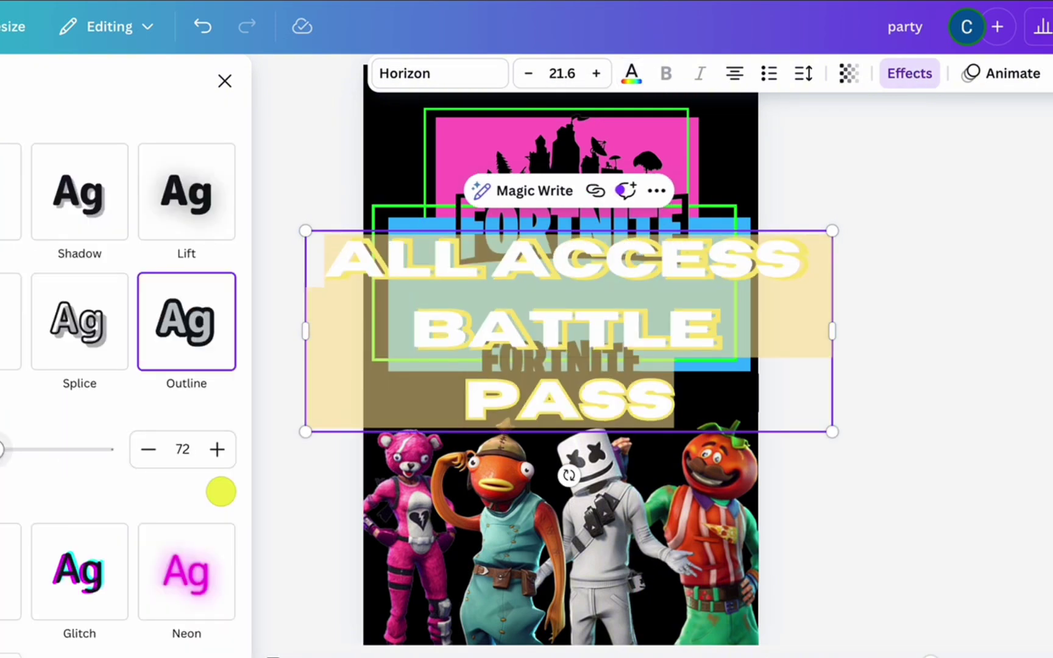
pyautogui.click(167, 327)
pyautogui.moveTo(842, 330); pyautogui.dragTo(1052, 330)
pyautogui.click(530, 74)
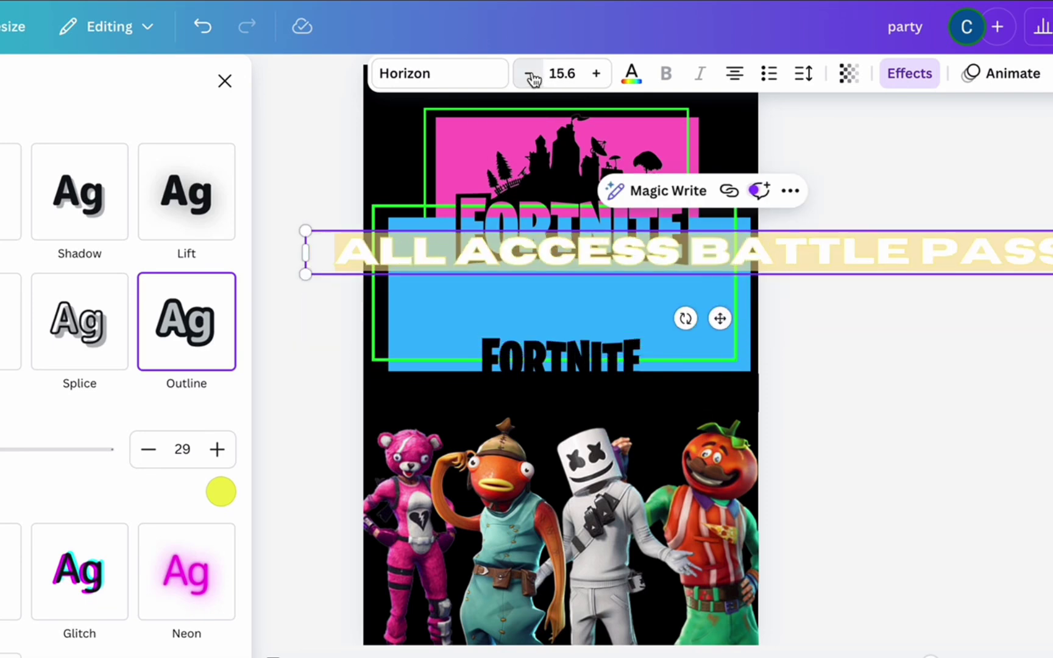
pyautogui.moveTo(1052, 238); pyautogui.dragTo(583, 245)
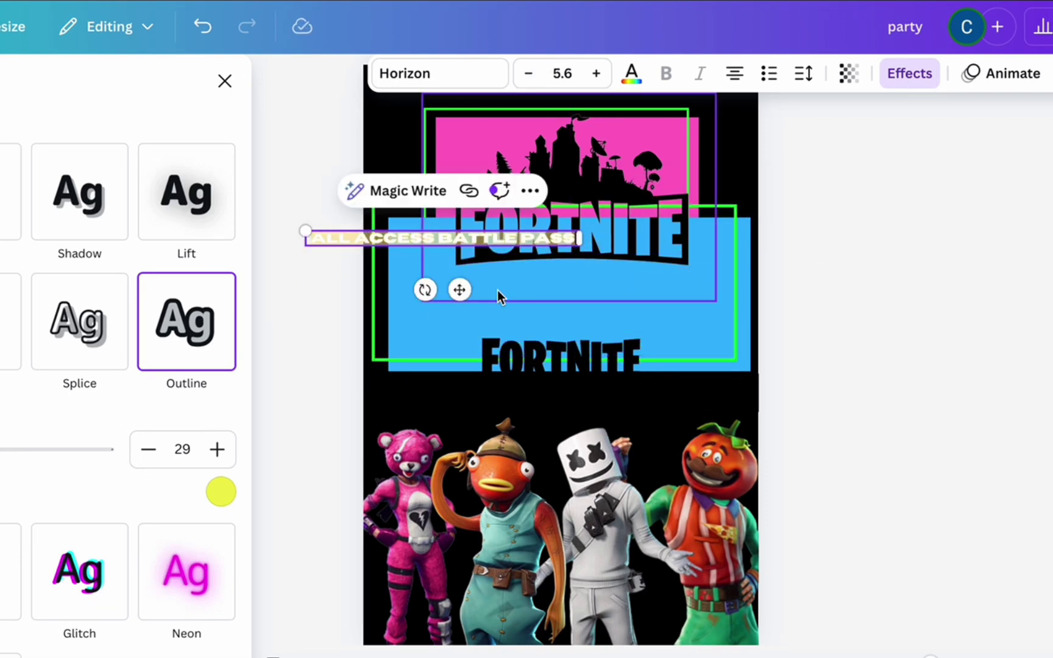
# - Move the ALL ACCESS BATTLE PASS line down over the characters' legs
pyautogui.moveTo(460, 290); pyautogui.dragTo(567, 602)
pyautogui.click(764, 336)
pyautogui.click(616, 548)
# - Give the ALL ACCESS BATTLE PASS text a black outline with thickness 149
pyautogui.click(746, 74)
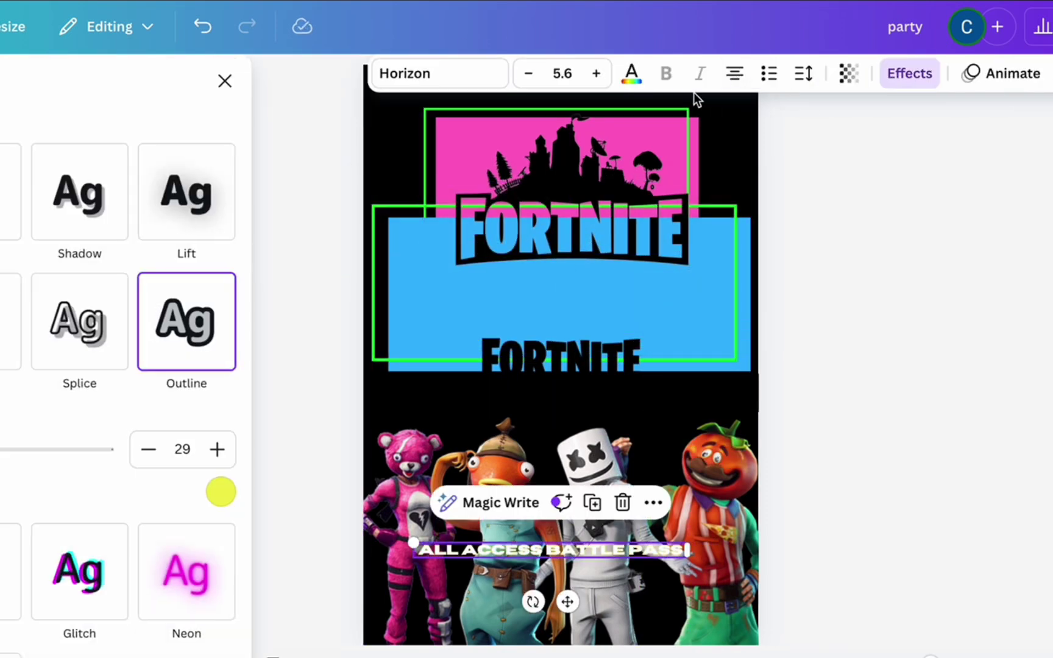
pyautogui.click(221, 492)
pyautogui.click(3, 449)
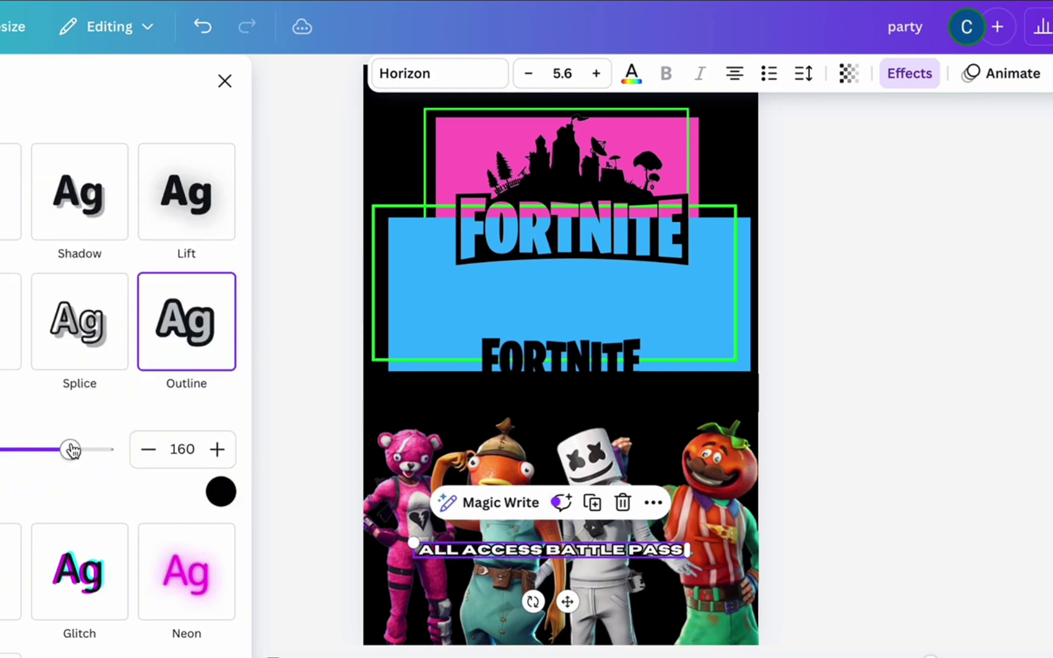
pyautogui.click(220, 491)
pyautogui.click(17, 437)
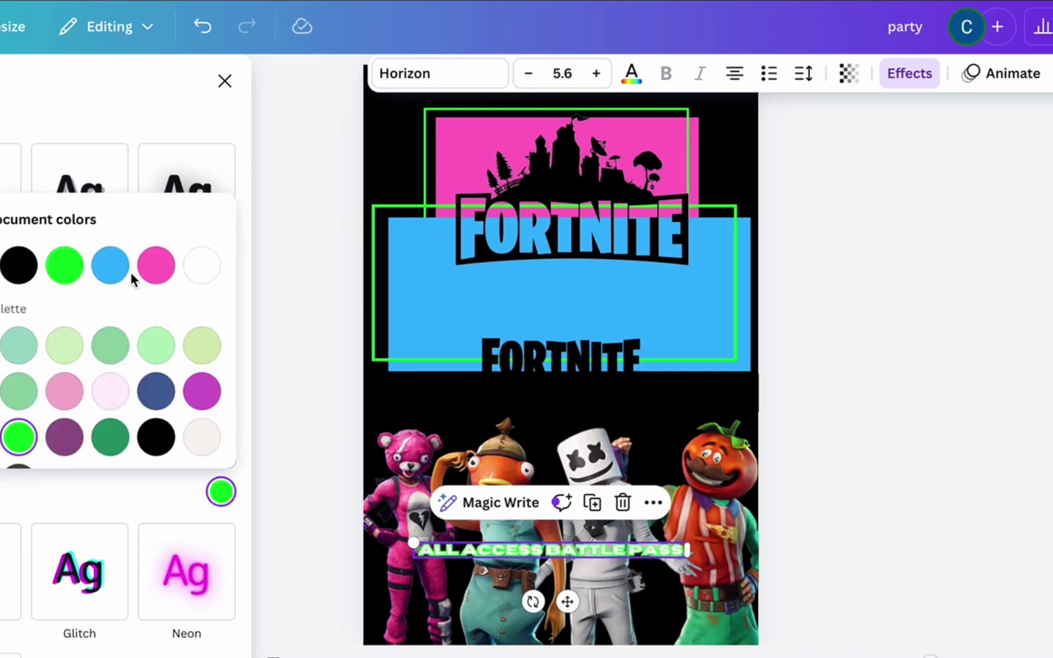
pyautogui.scroll(-2, 66, 402)
pyautogui.click(156, 369)
# - Place the ALL ACCESS BATTLE PASS line centered near the page's lower edge
pyautogui.moveTo(518, 550); pyautogui.dragTo(529, 624)
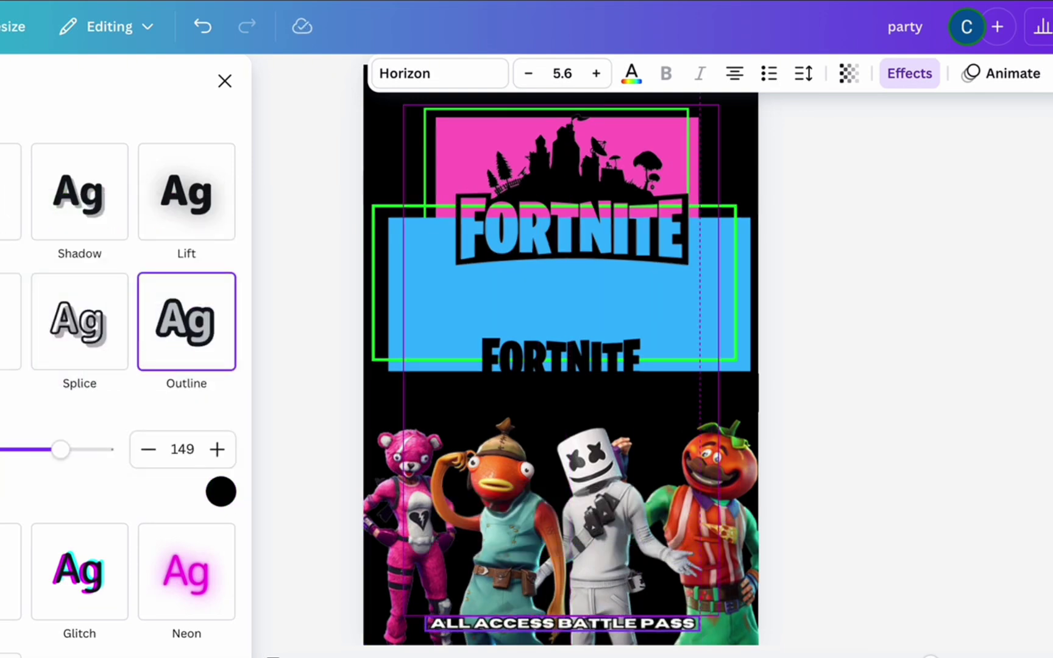
pyautogui.click(898, 484)
pyautogui.click(566, 622)
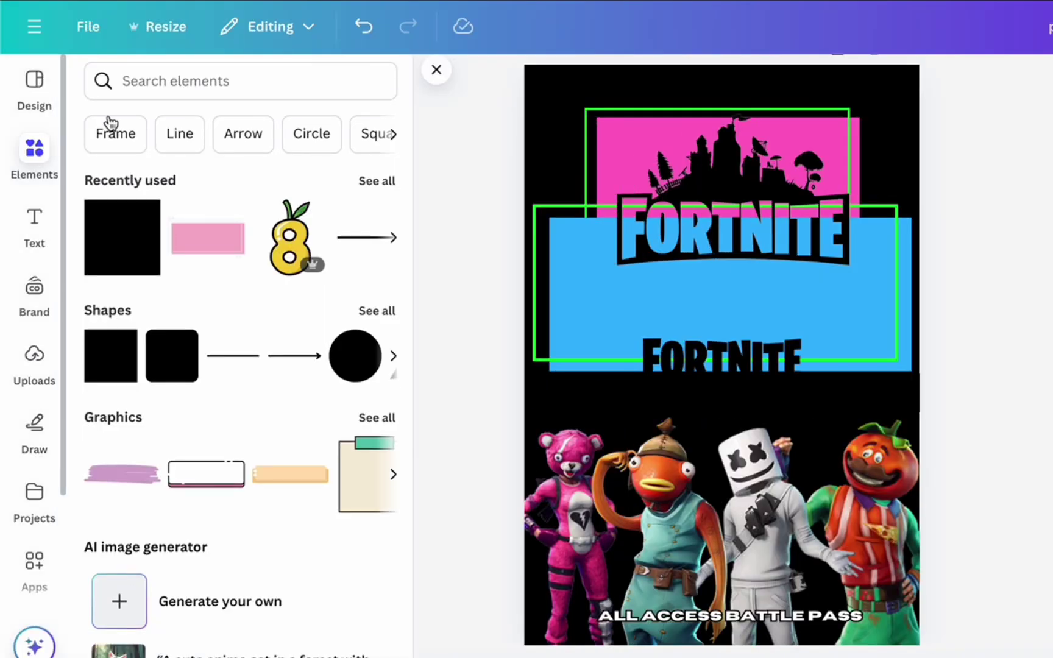
# - Search the elements for "bar code" and add a wide barcode graphic to the page
pyautogui.click(217, 85)
pyautogui.write('ba')
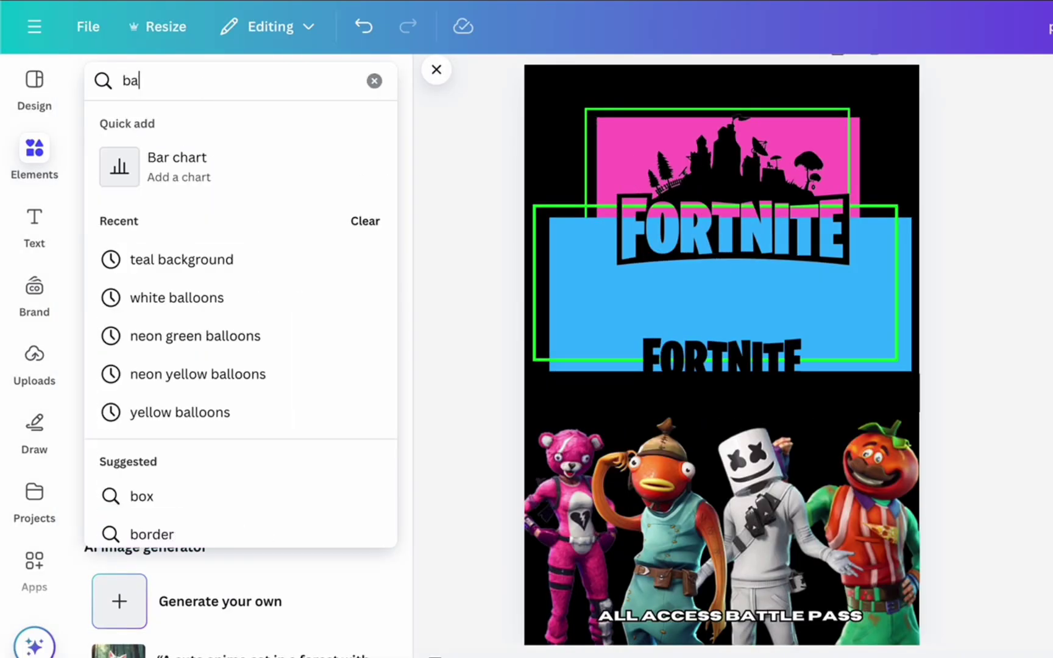
pyautogui.write('r co')
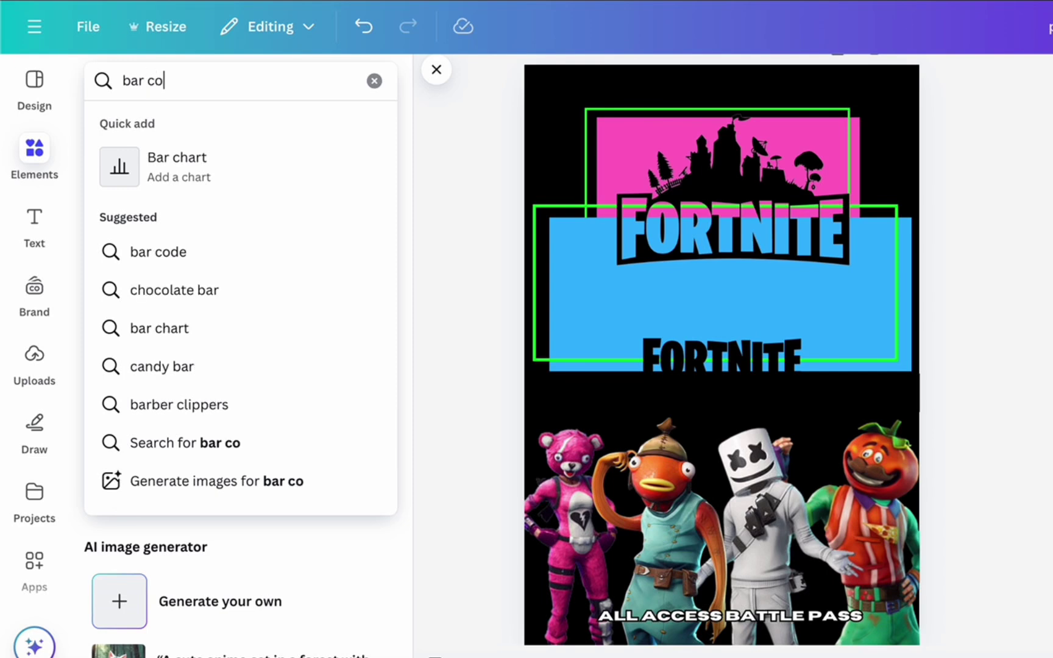
pyautogui.write('de')
pyautogui.press('Return')
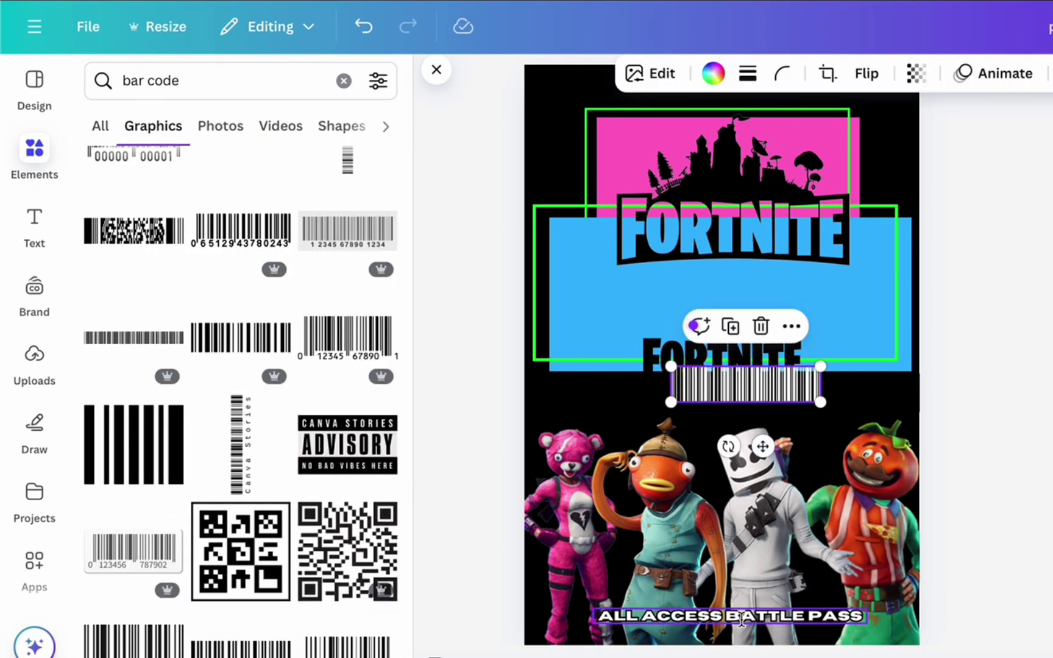
# - Stretch the barcode across the page's full lower edge and raise the ALL ACCESS BATTLE PASS line just above it
pyautogui.moveTo(731, 616); pyautogui.dragTo(731, 598)
pyautogui.moveTo(769, 381); pyautogui.dragTo(957, 610)
pyautogui.click(963, 555)
pyautogui.click(609, 625)
pyautogui.click(582, 566)
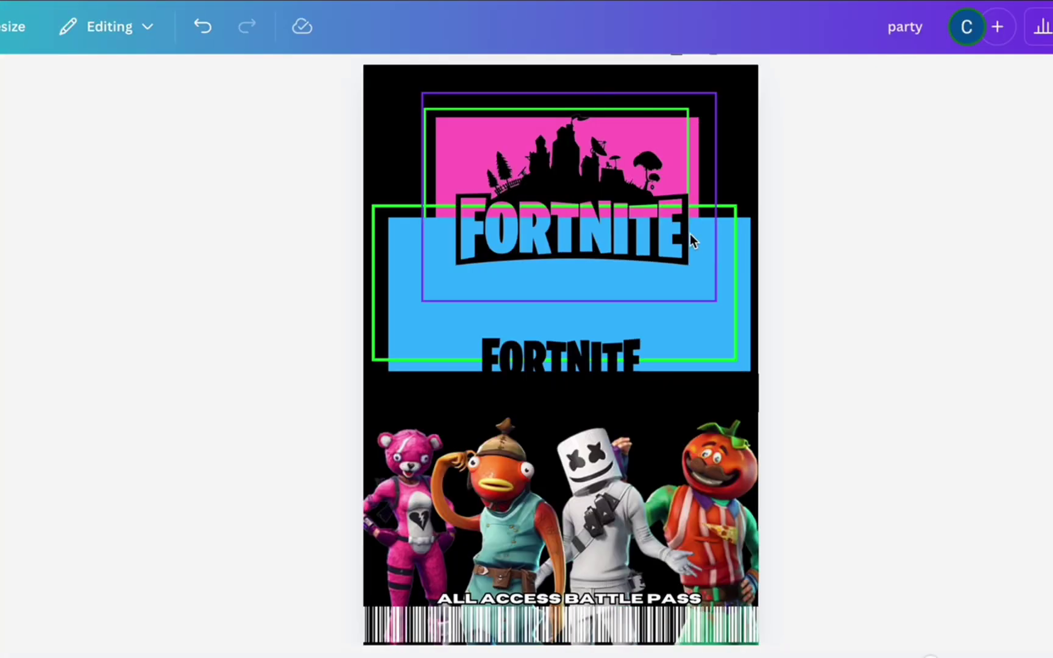
# - Enlarge the Fortnite logo to nearly the page's width and center it over the pink and blue boxes
pyautogui.click(652, 226)
pyautogui.moveTo(653, 226); pyautogui.dragTo(652, 248)
pyautogui.moveTo(652, 249); pyautogui.dragTo(652, 237)
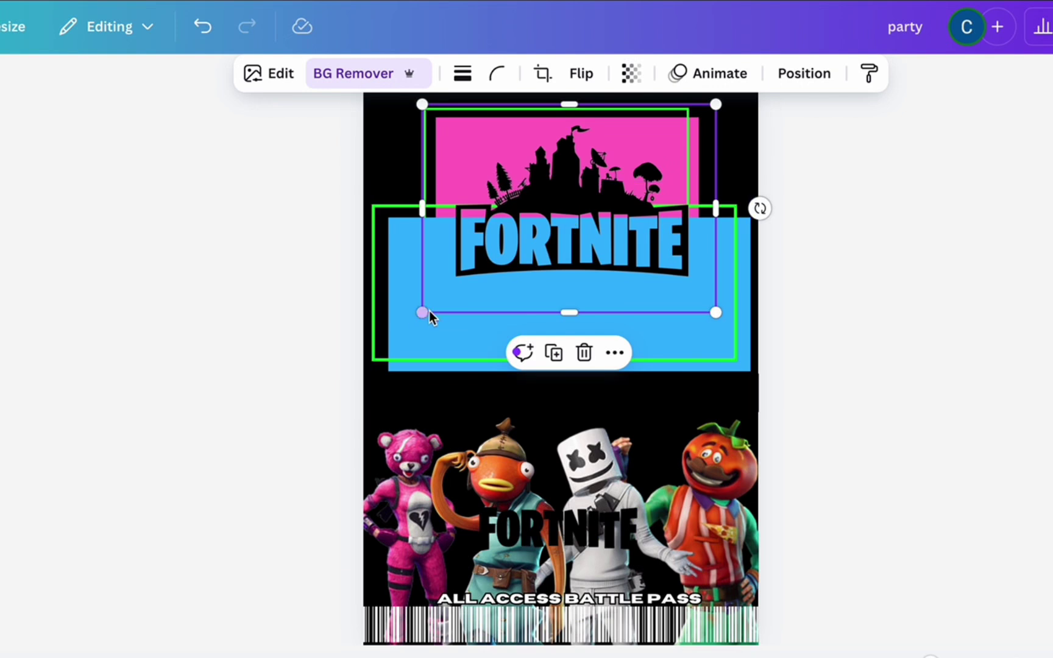
pyautogui.moveTo(428, 311); pyautogui.dragTo(268, 413)
pyautogui.moveTo(549, 271); pyautogui.dragTo(611, 261)
pyautogui.click(940, 250)
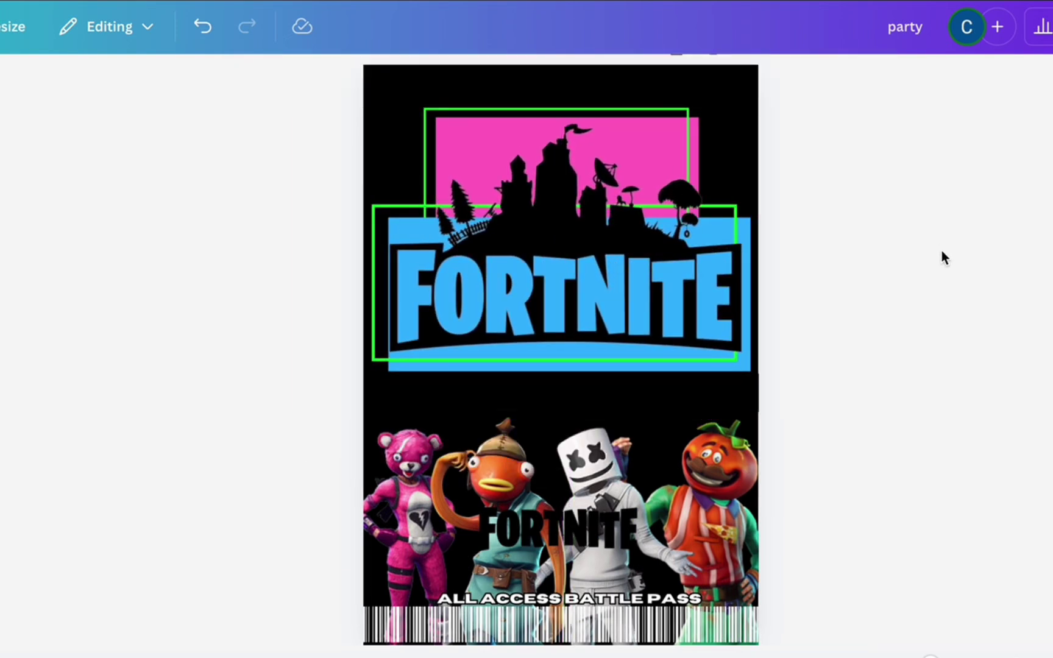
# - Recolor the V.I.P. text yellow, enlarge it to font size 13.1 below the logo and apply the Neon effect
pyautogui.click(671, 301)
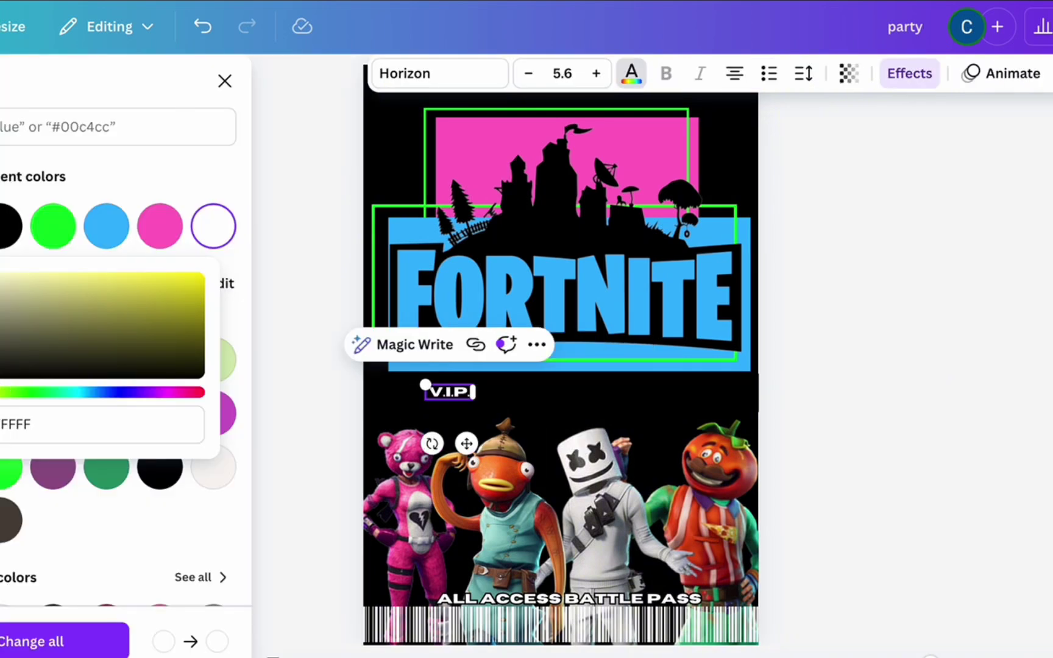
pyautogui.click(195, 282)
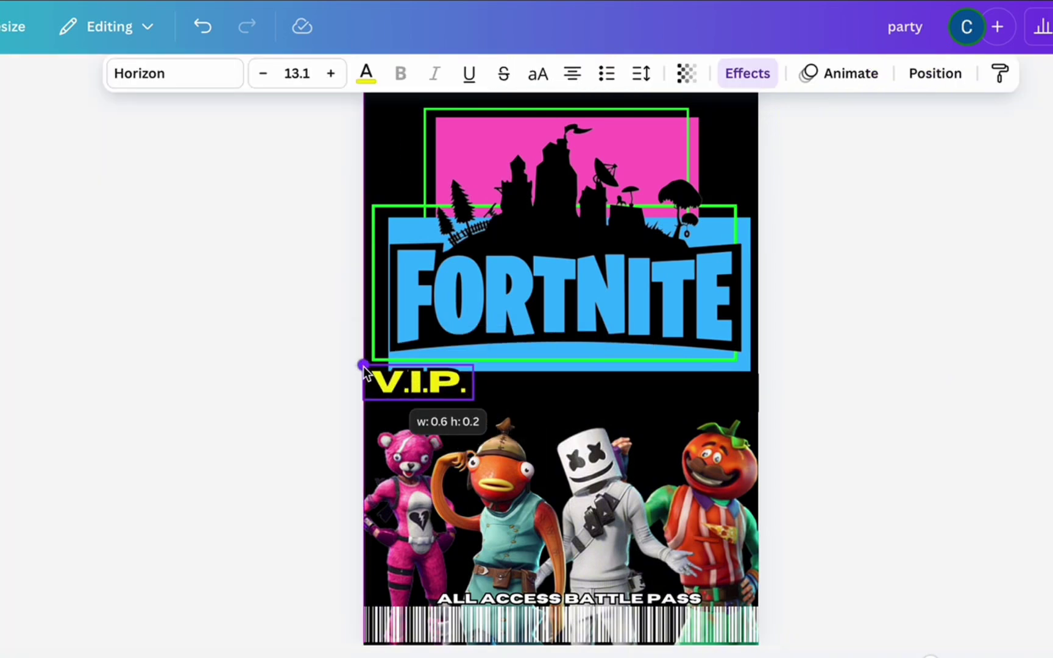
pyautogui.moveTo(444, 446); pyautogui.dragTo(504, 441)
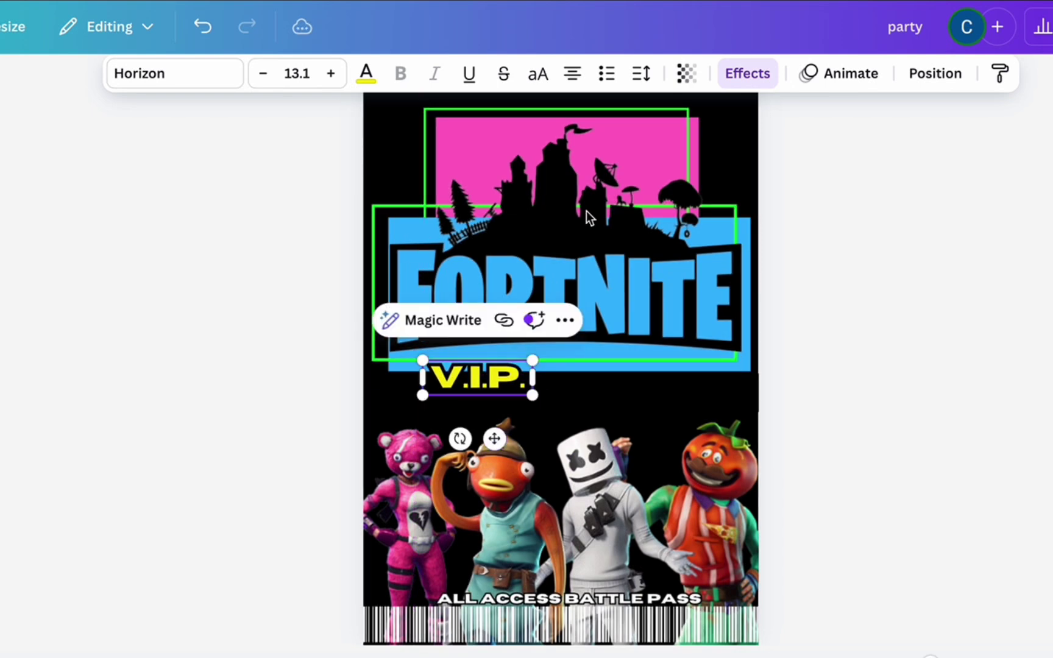
pyautogui.click(747, 74)
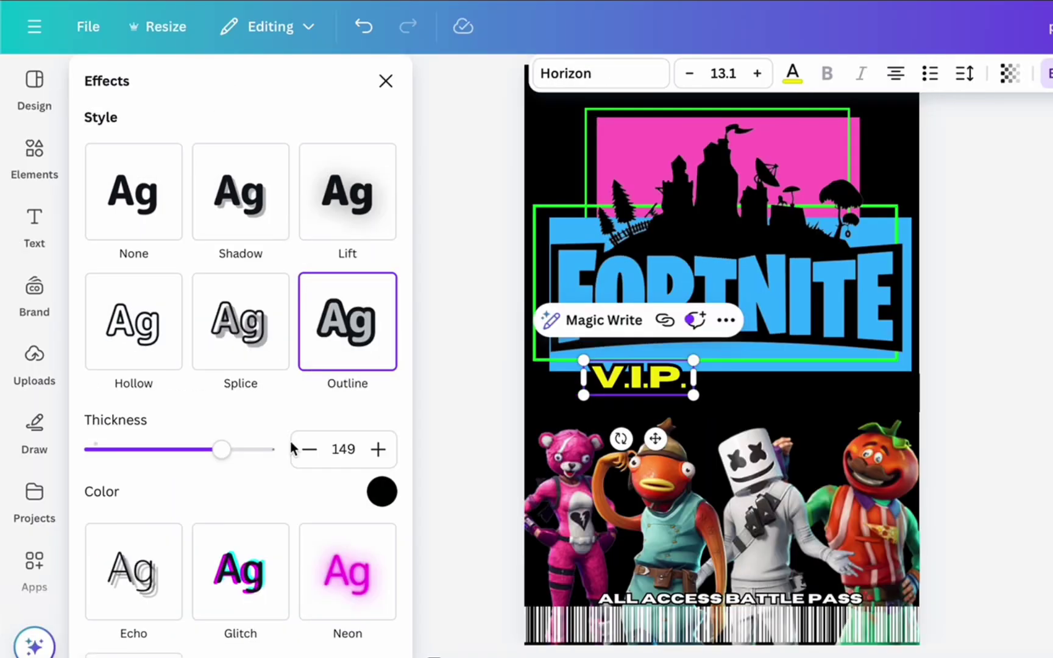
pyautogui.click(334, 584)
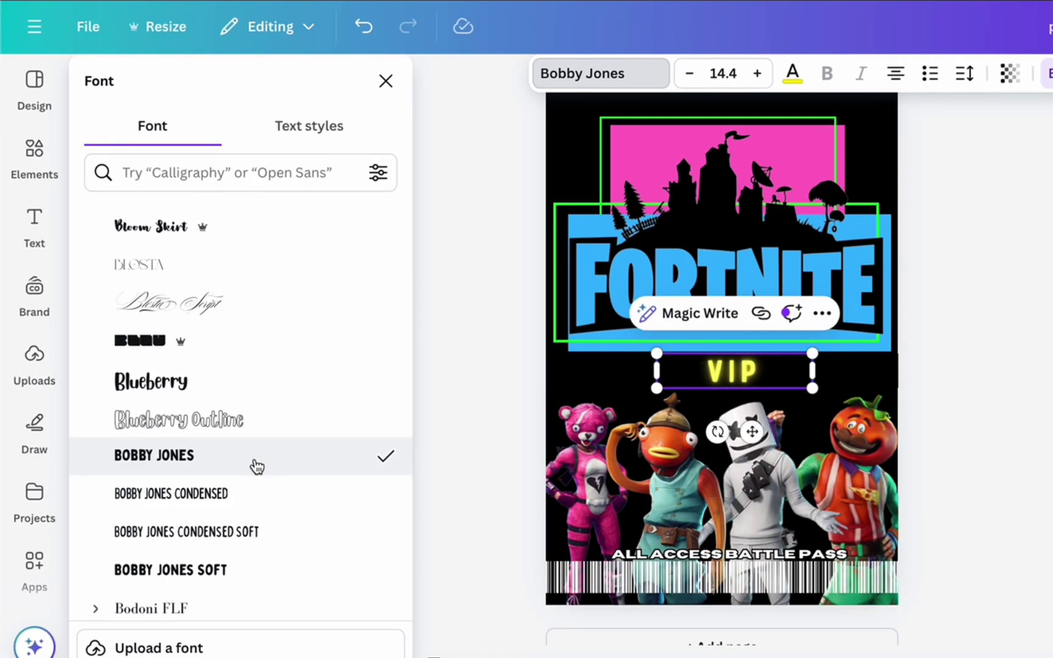
# - Try several fonts on the VIP text and set it to Chivalrous Person
pyautogui.click(247, 433)
pyautogui.scroll(-5, 237, 451)
pyautogui.click(235, 468)
pyautogui.scroll(-3, 236, 481)
pyautogui.scroll(-5, 236, 494)
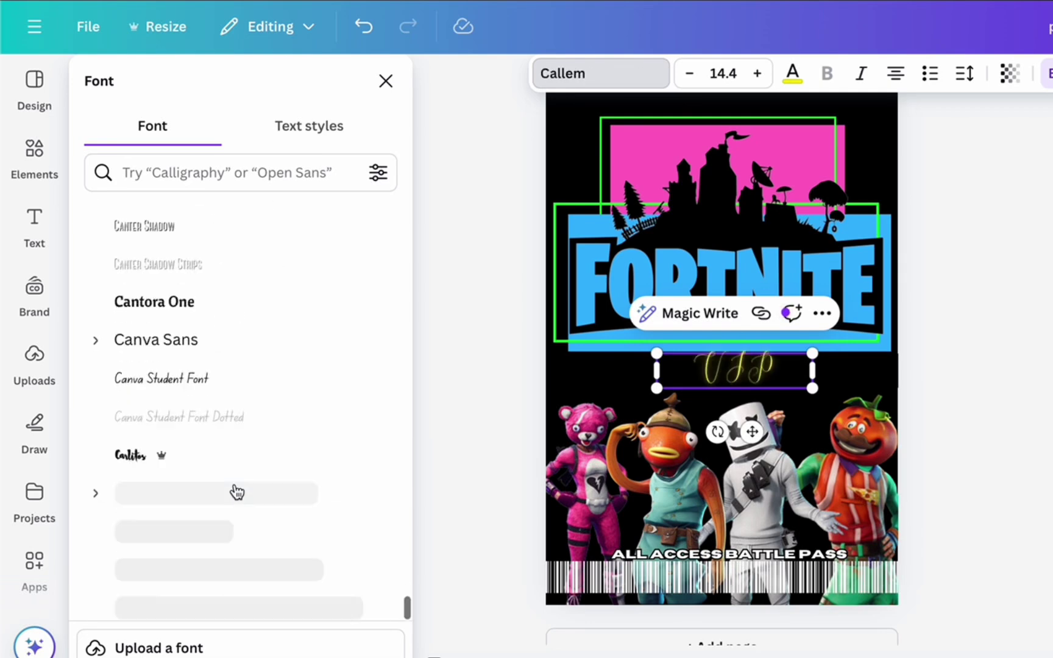
pyautogui.click(233, 486)
pyautogui.scroll(-5, 235, 486)
pyautogui.scroll(1, 201, 286)
pyautogui.click(198, 290)
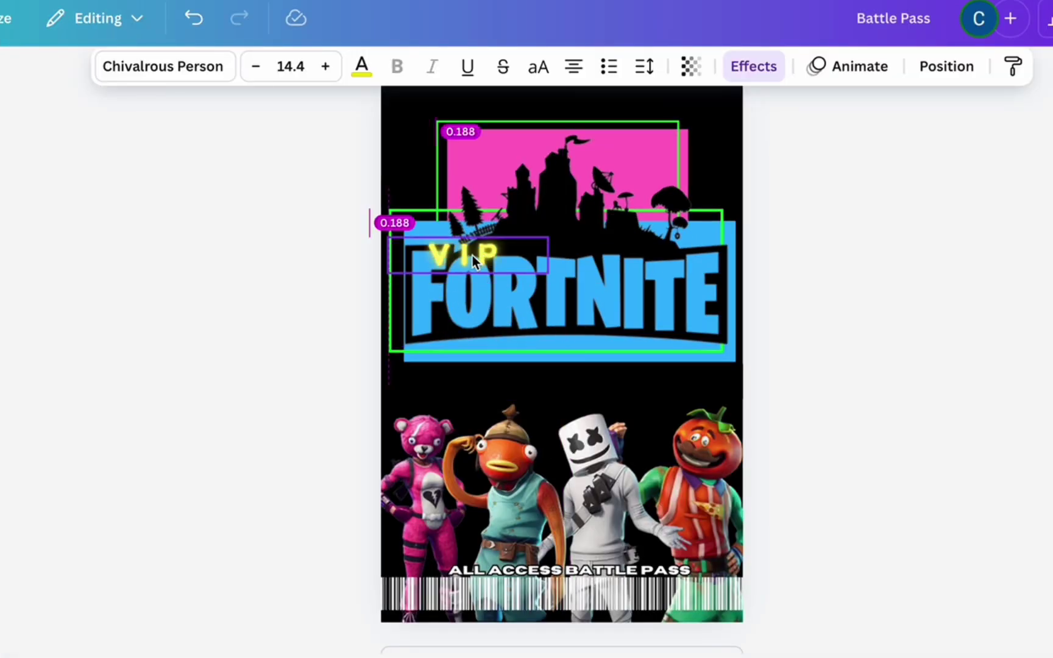
# - Place the VIP text below the blue box's left end and tilt it upward to the right
pyautogui.moveTo(472, 255); pyautogui.dragTo(470, 364)
pyautogui.moveTo(443, 428); pyautogui.dragTo(476, 425)
pyautogui.moveTo(463, 372); pyautogui.dragTo(453, 381)
pyautogui.click(962, 304)
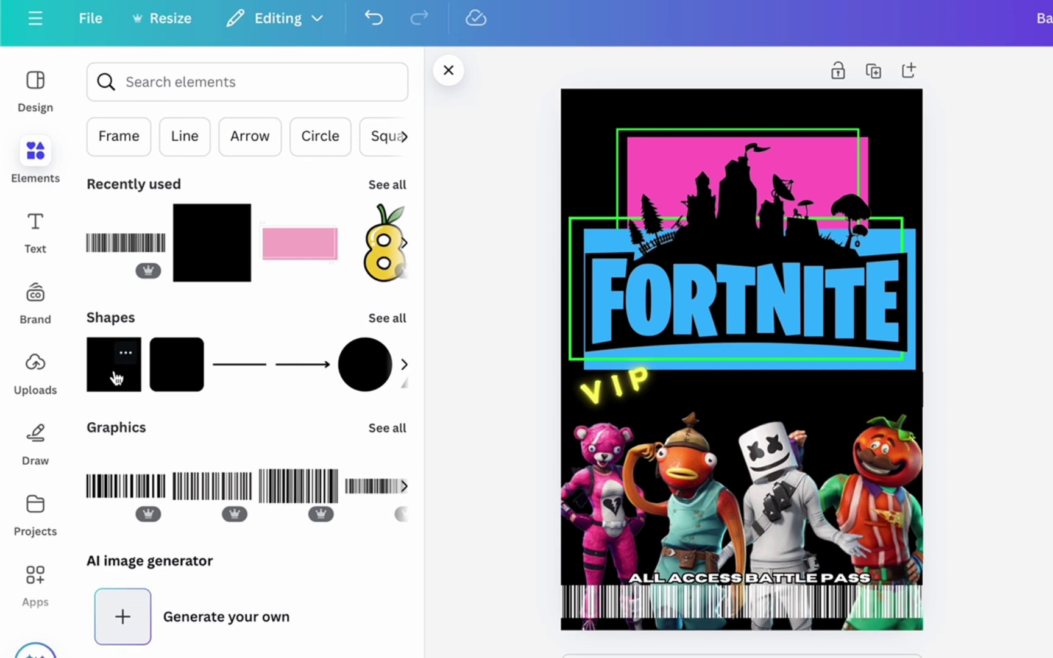
# - Add a square stretched into a purple bar centered between the blue box and the characters, and raise the VIP text above it
pyautogui.click(115, 378)
pyautogui.moveTo(798, 358); pyautogui.dragTo(982, 360)
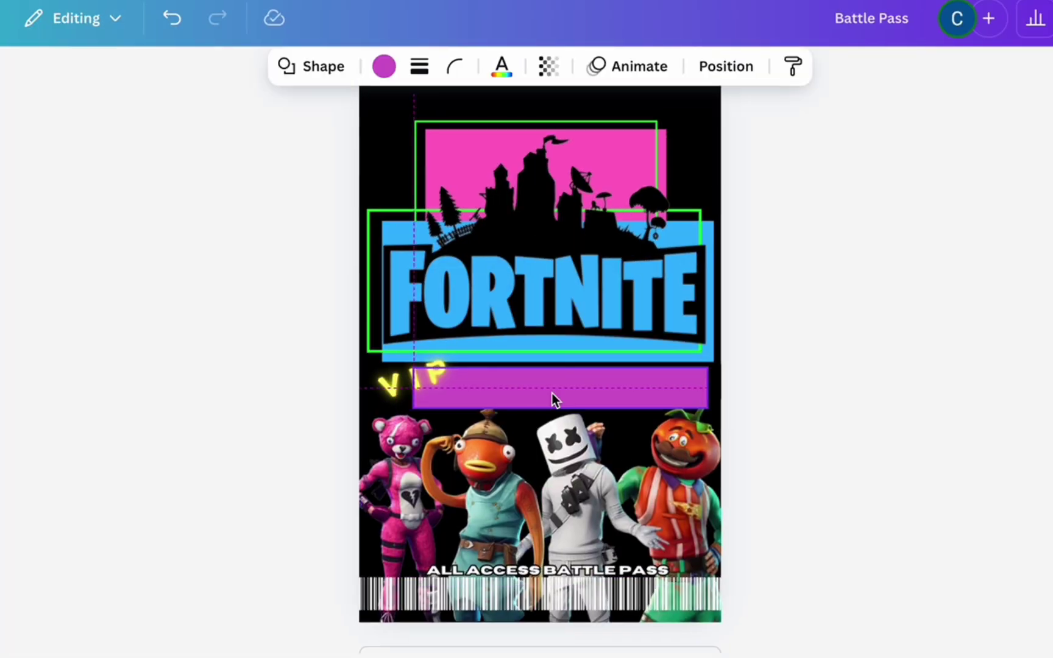
pyautogui.moveTo(399, 375); pyautogui.dragTo(390, 353)
pyautogui.click(579, 393)
pyautogui.moveTo(580, 395); pyautogui.dragTo(573, 395)
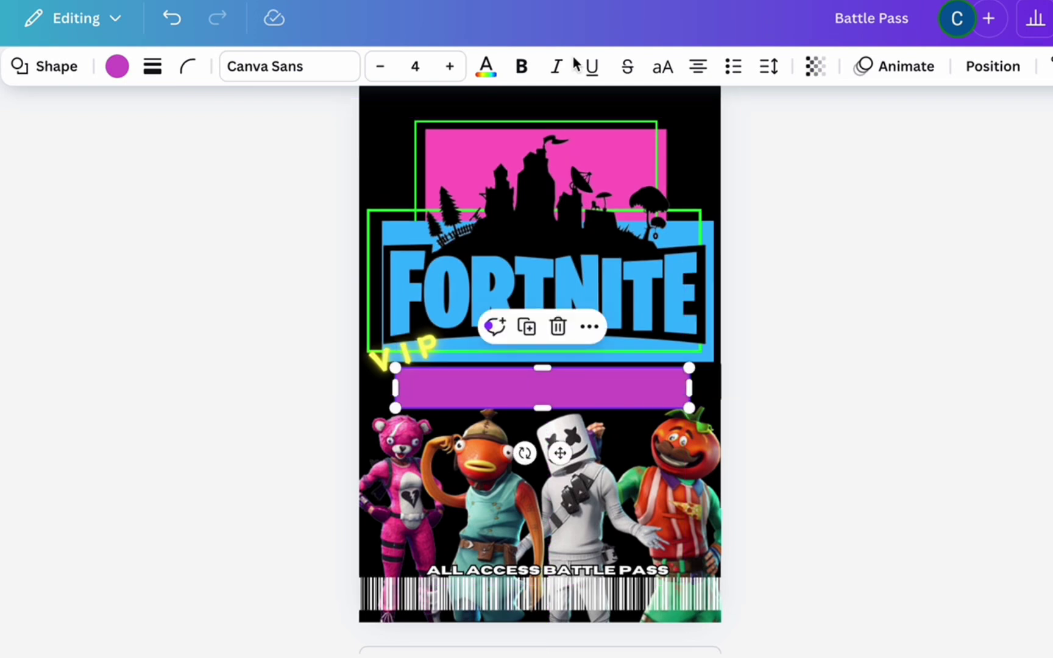
# - Recolor the bar below the logo white and shift it slightly to the right
pyautogui.click(485, 66)
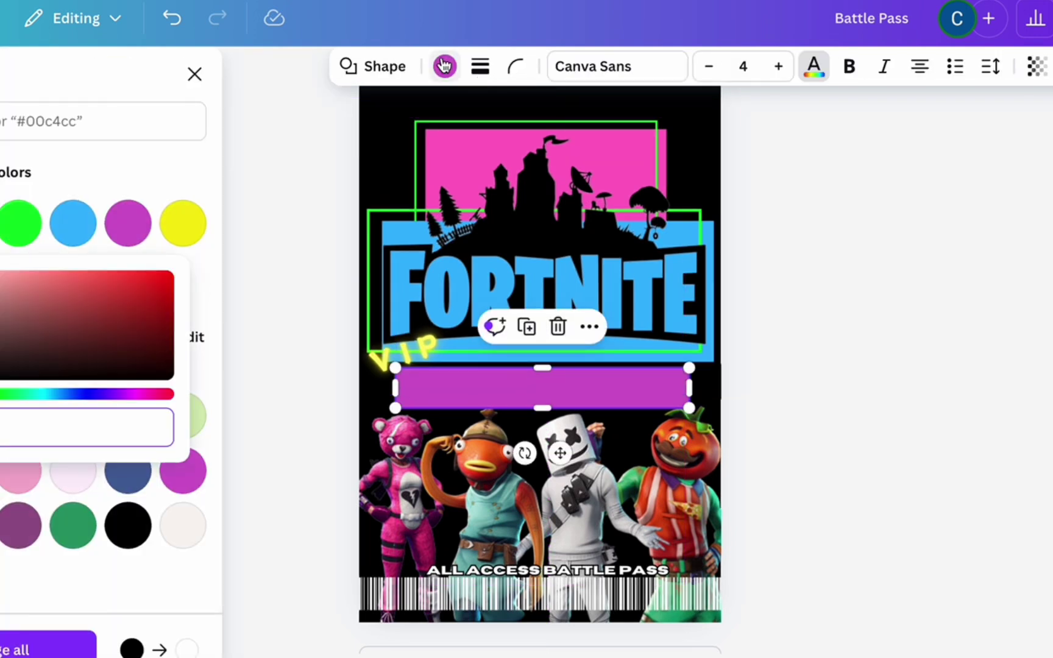
pyautogui.click(803, 476)
pyautogui.click(639, 400)
pyautogui.moveTo(639, 399); pyautogui.dragTo(648, 402)
pyautogui.click(972, 437)
# - Lower the VIP text onto the white bar's upper left corner and give it a black outline with thickness 91
pyautogui.moveTo(420, 357); pyautogui.dragTo(414, 370)
pyautogui.click(745, 70)
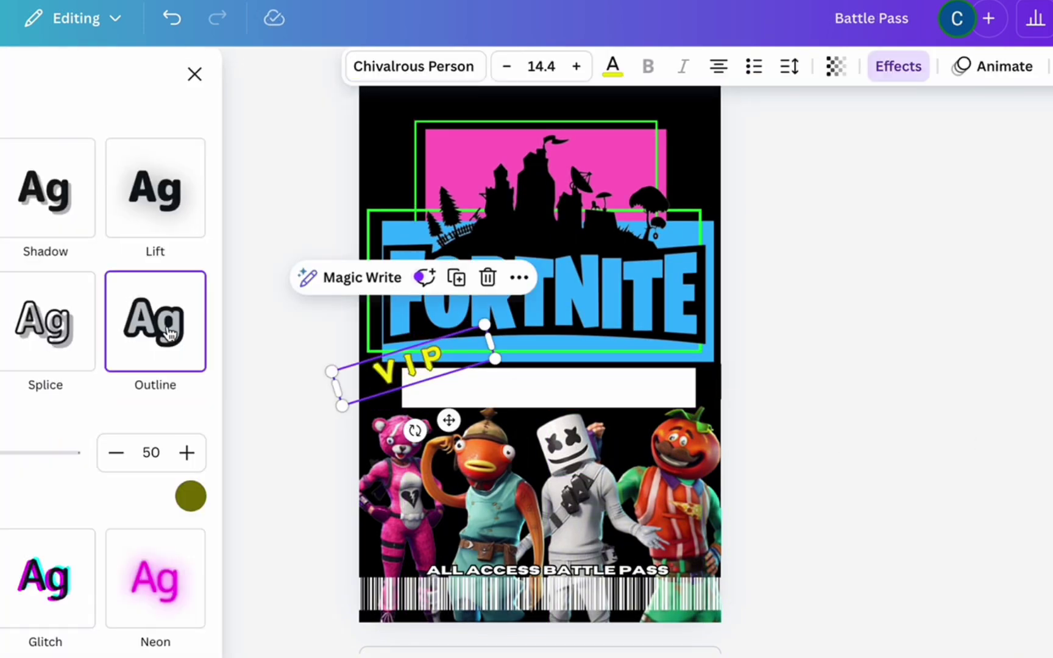
pyautogui.click(190, 496)
pyautogui.click(0, 263)
pyautogui.click(135, 506)
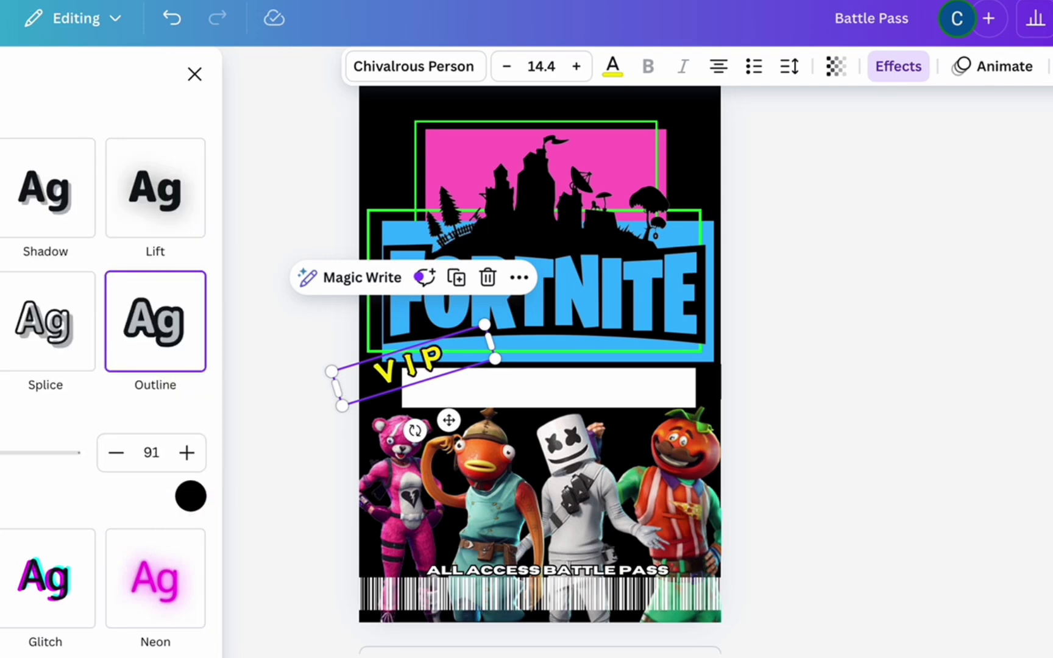
pyautogui.click(794, 339)
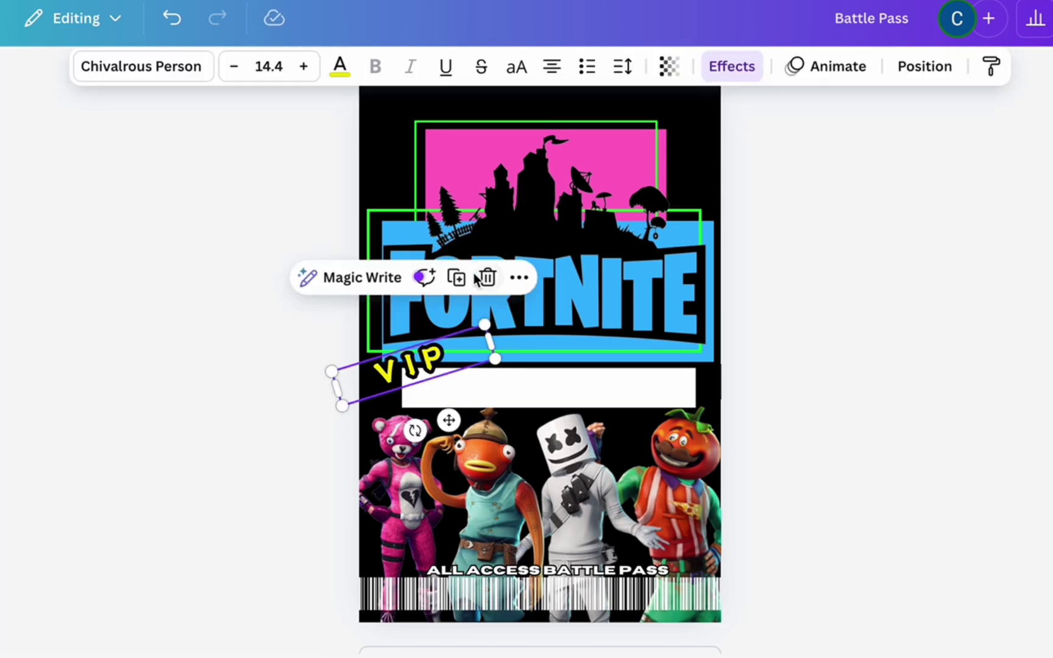
# - Duplicate the VIP text, apply the Neon effect to the copy and lay it over the outlined original
pyautogui.click(456, 278)
pyautogui.click(731, 68)
pyautogui.click(156, 346)
pyautogui.moveTo(442, 391); pyautogui.dragTo(419, 364)
pyautogui.click(784, 386)
# - Fine-tune the glowing VIP copy's position so it lines up with the outlined VIP text beneath
pyautogui.click(440, 360)
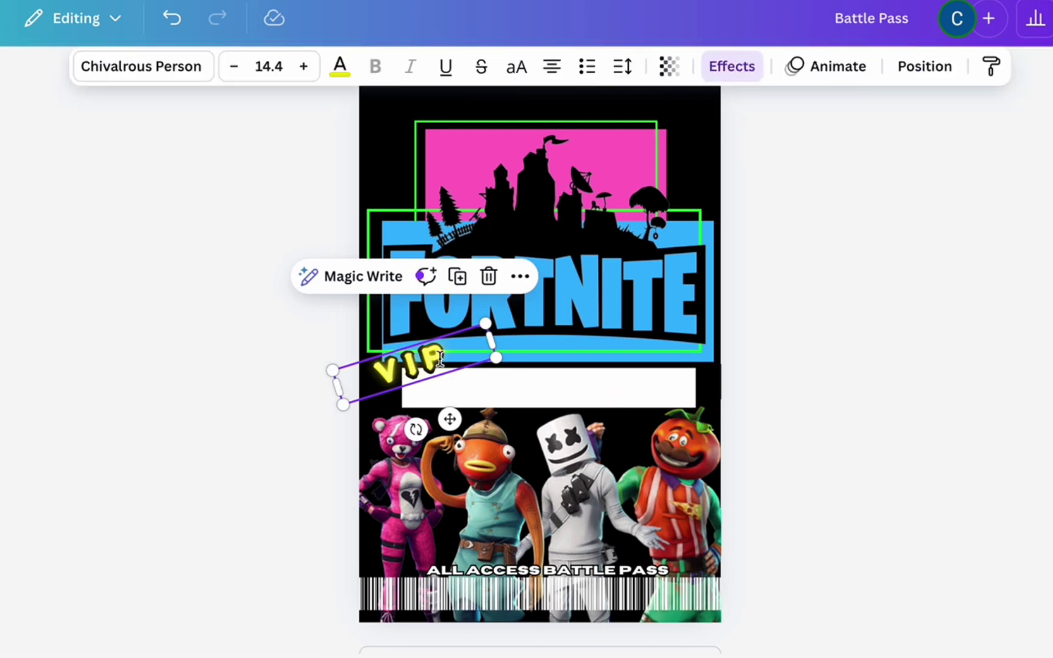
pyautogui.click(440, 359)
pyautogui.click(255, 493)
pyautogui.click(438, 360)
pyautogui.moveTo(449, 426); pyautogui.dragTo(448, 427)
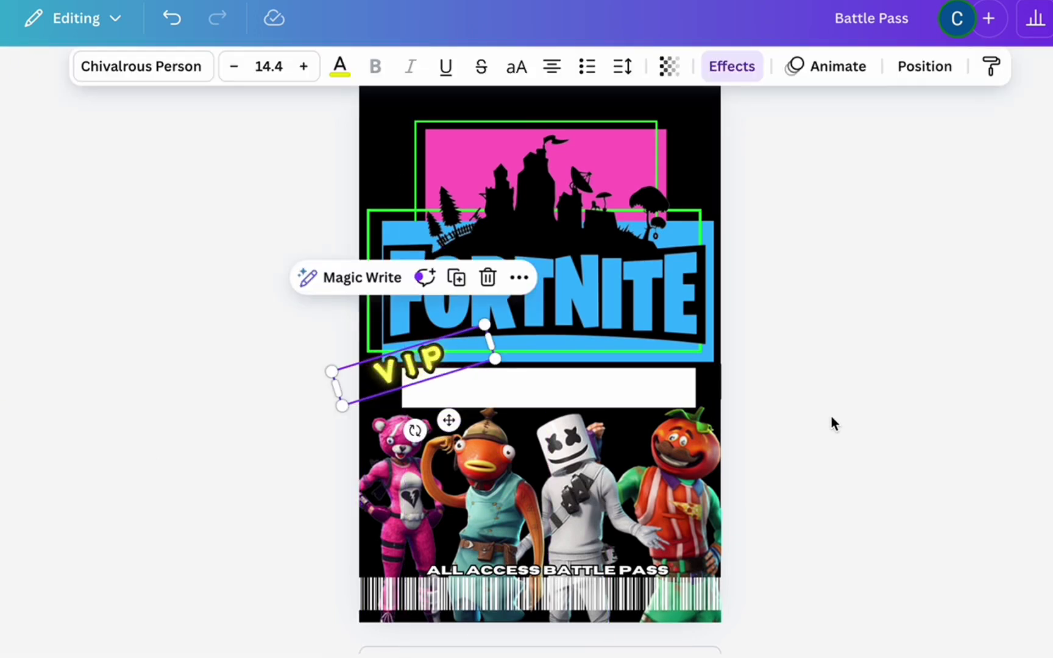
pyautogui.click(833, 423)
pyautogui.click(672, 64)
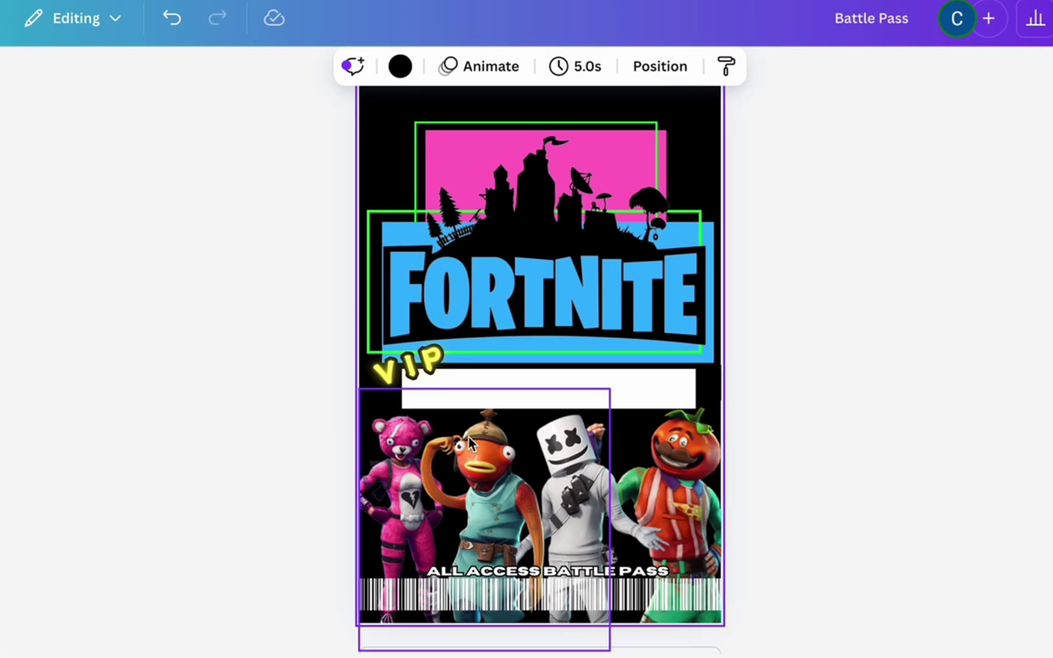
# - Add the text "The Birthday Girl" in Eyesome Script, shrink it to size 10.4 and center it on the white name bar
pyautogui.click(10, 348)
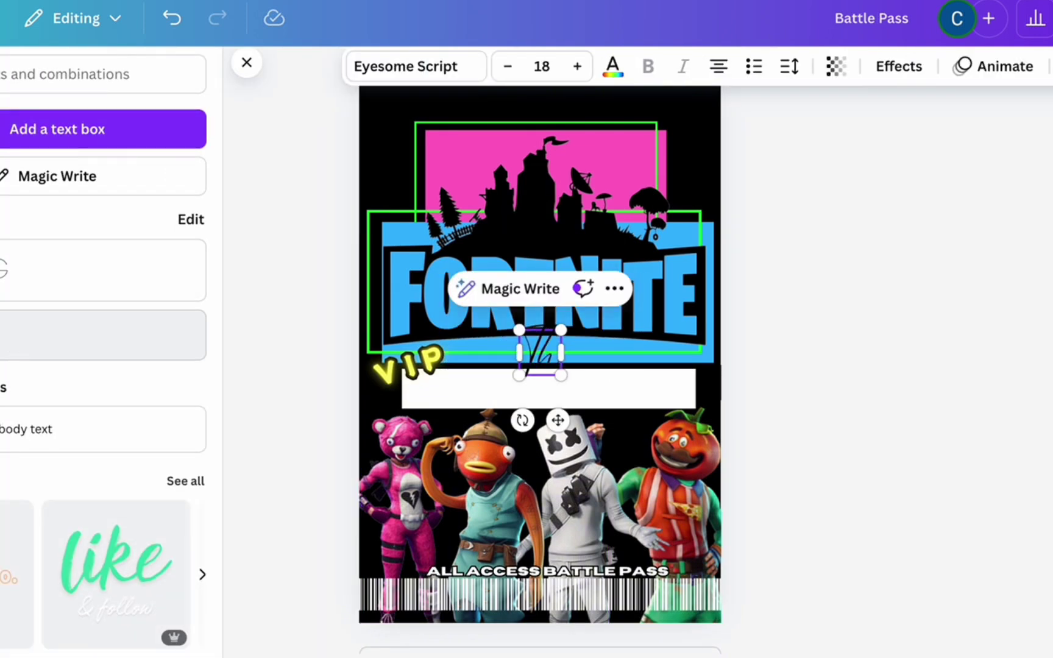
pyautogui.write('The Birthday Girl')
pyautogui.moveTo(682, 376); pyautogui.dragTo(573, 356)
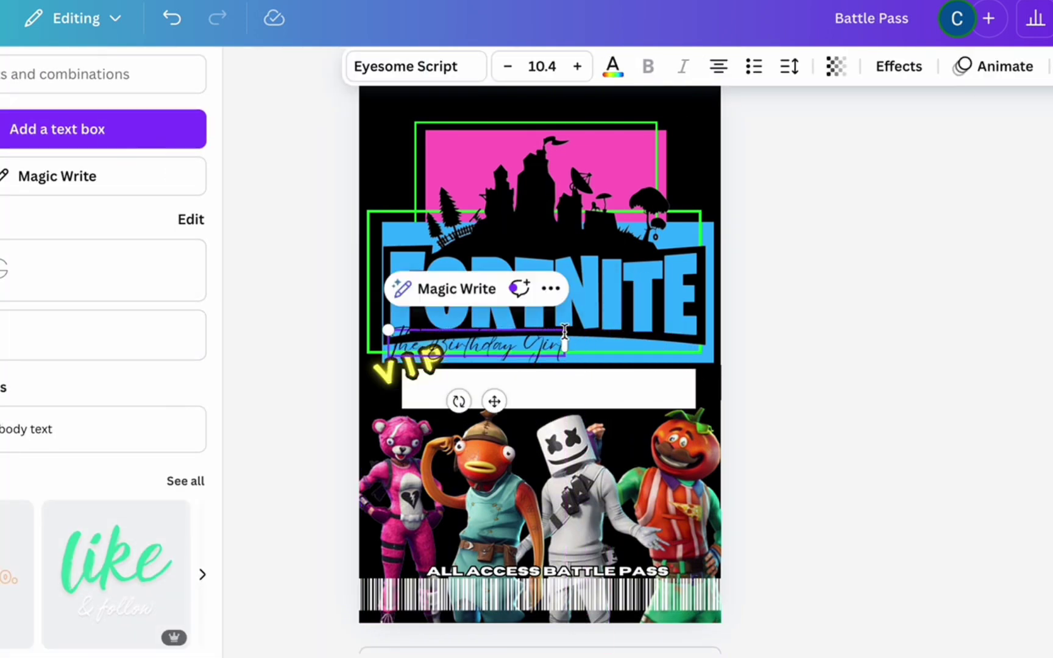
pyautogui.moveTo(510, 399); pyautogui.dragTo(569, 444)
pyautogui.click(927, 413)
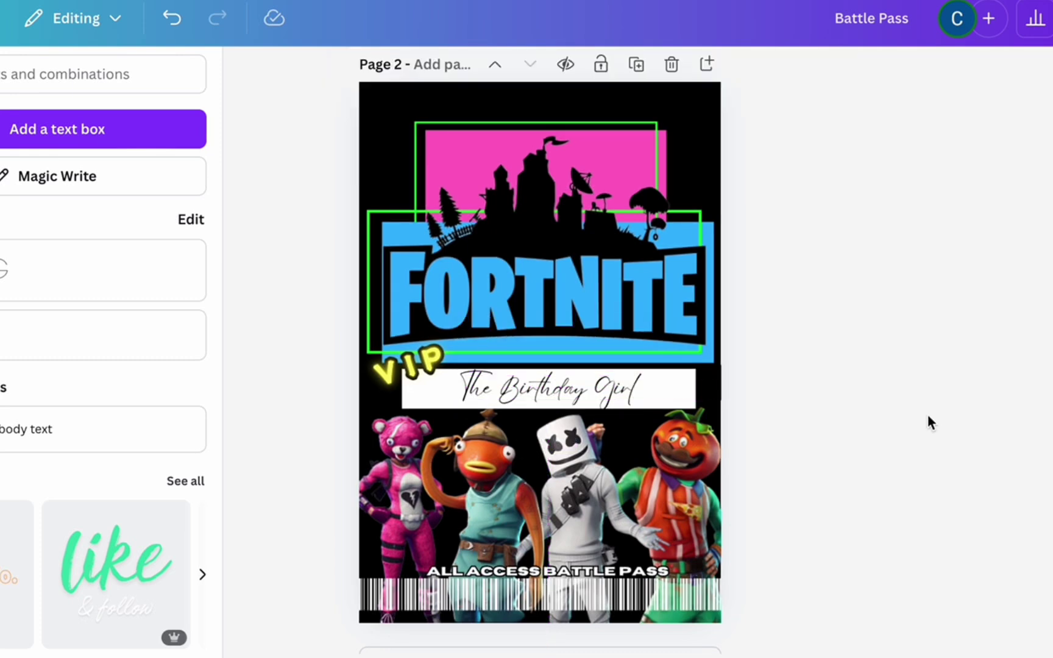
# - Change the font of the "The Birthday Girl" text on the name bar to Cinzel Decorative
pyautogui.click(616, 391)
pyautogui.click(415, 66)
pyautogui.click(130, 474)
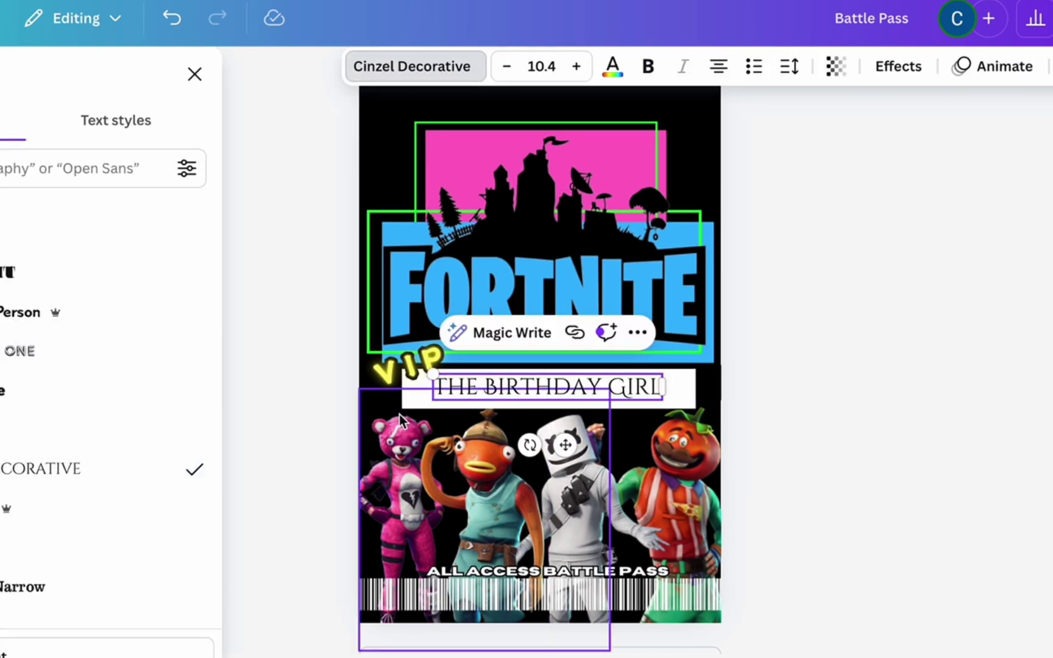
pyautogui.click(785, 243)
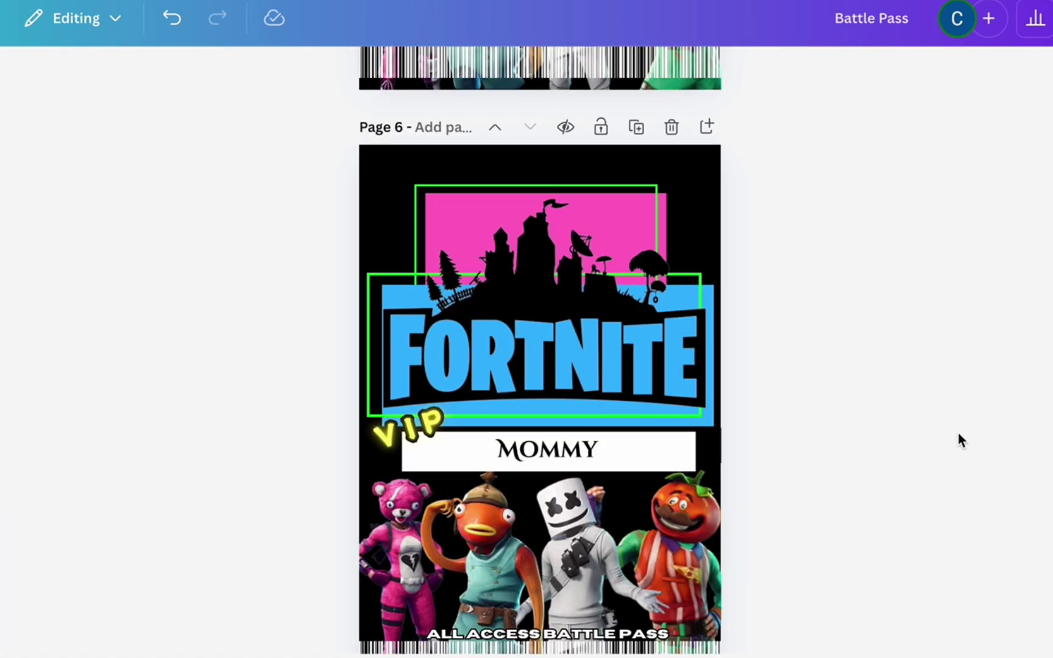
# - Review the personalized pass pages from the last one back toward the first, comparing their name bars
pyautogui.scroll(10, 958, 434)
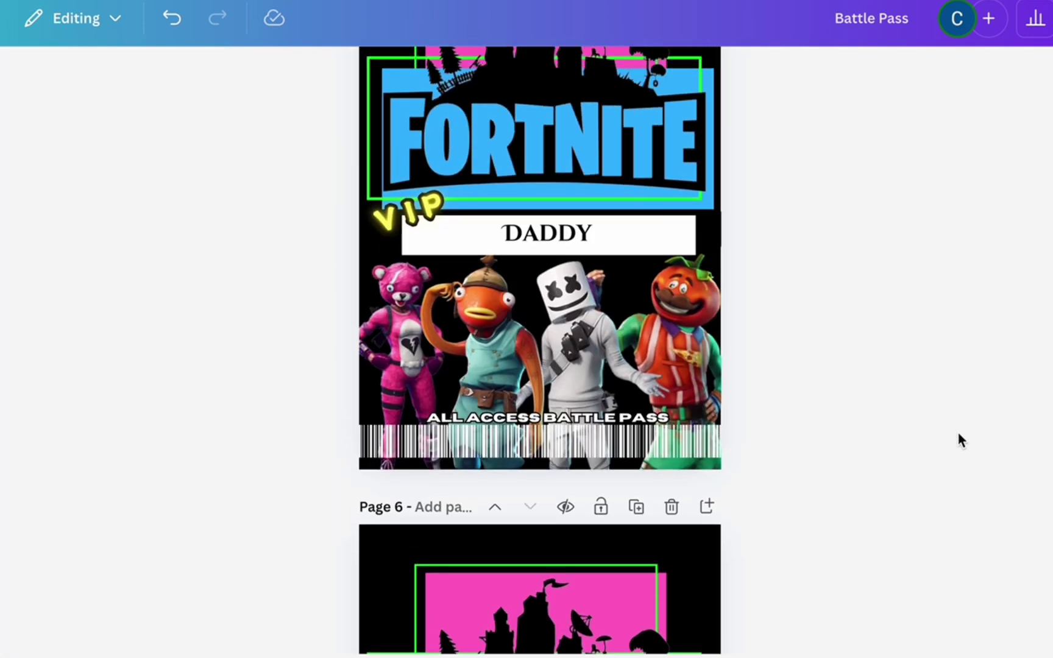
pyautogui.scroll(20, 958, 434)
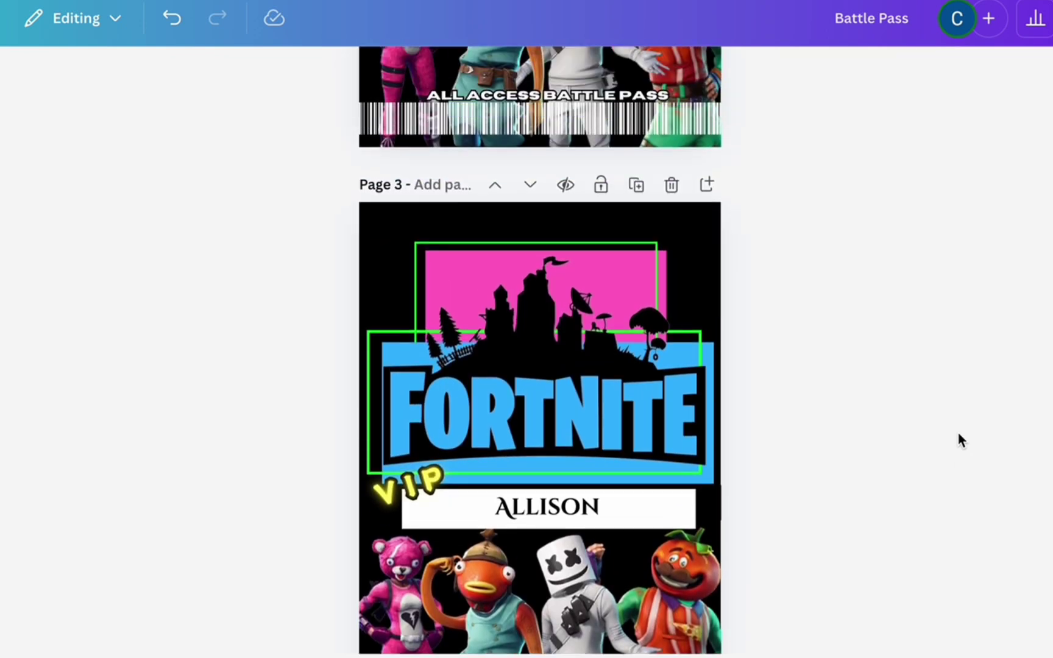
pyautogui.scroll(8, 958, 433)
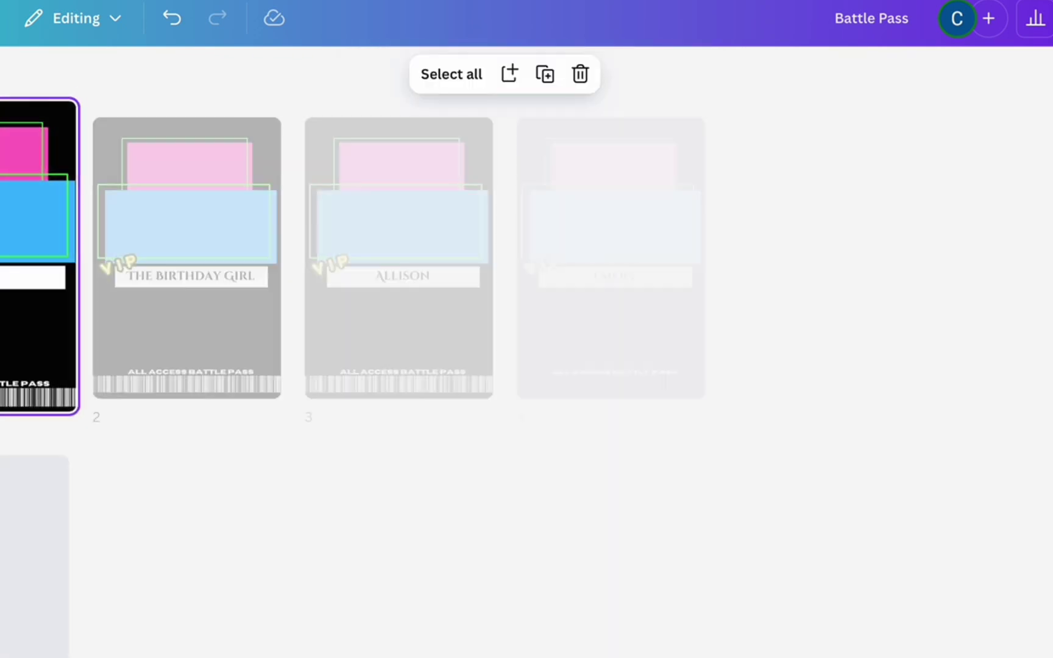